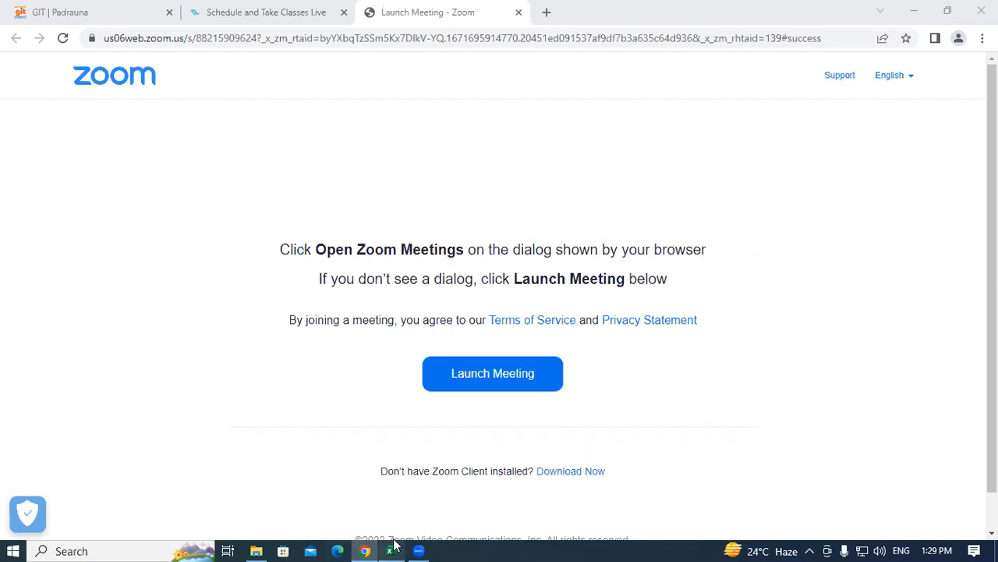
Step: Switch to the SR(future value) workbook in Excel and select an empty cell beside the title
left_click(610, 217)
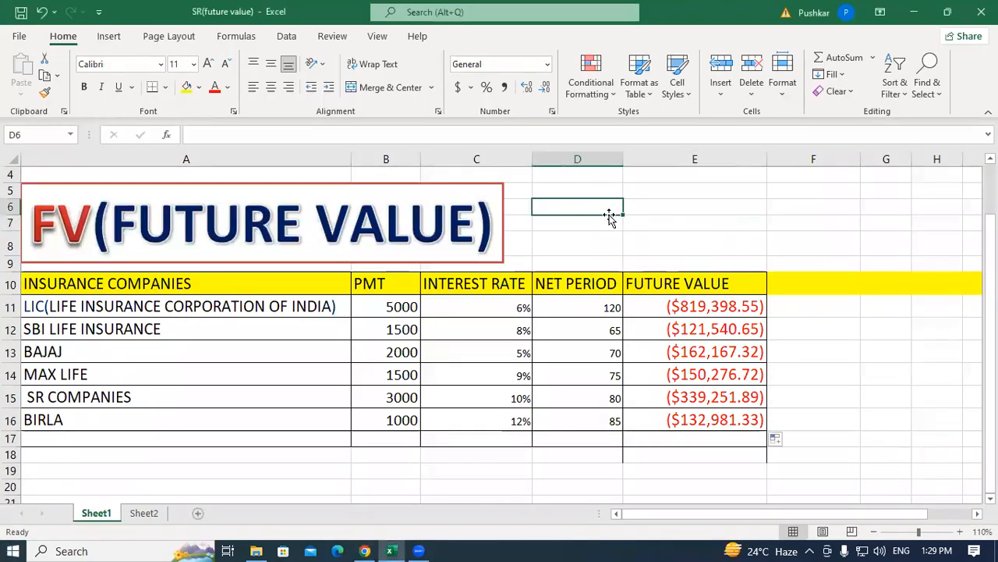
left_click(565, 227)
left_click(574, 247)
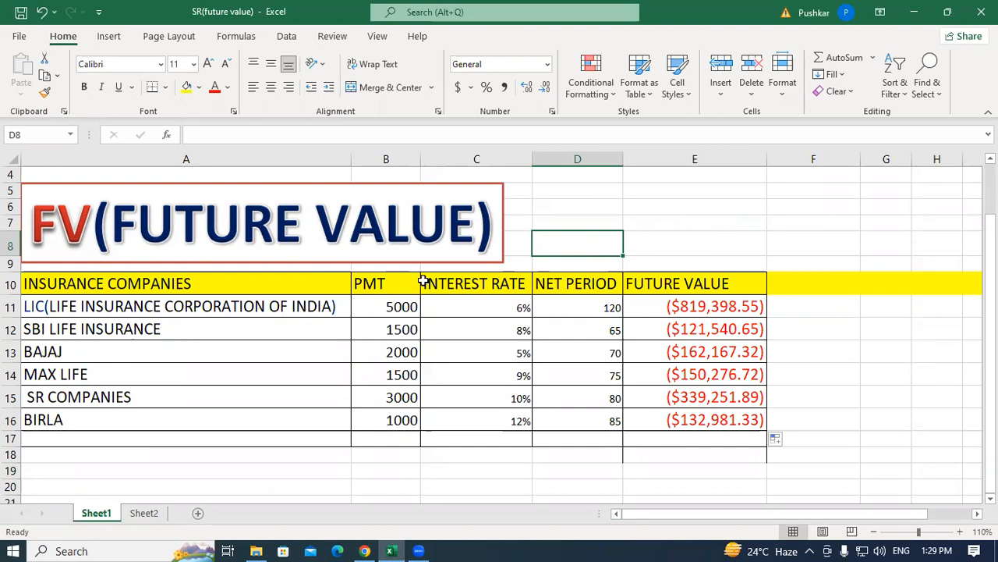
Step: Examine the FV(FUTURE VALUE) title text above the insurance table
left_click(34, 224)
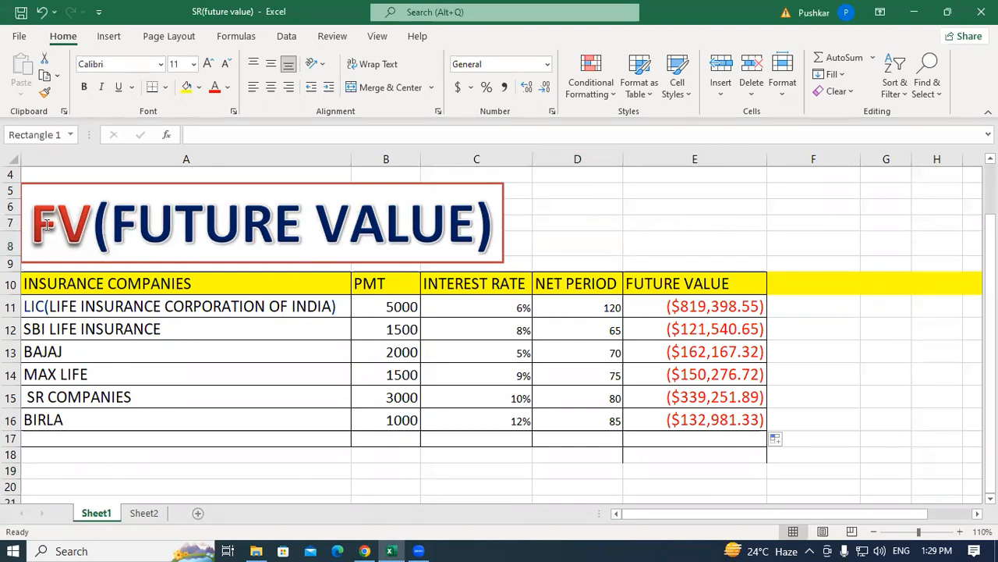
left_click_drag(33, 224, 69, 224)
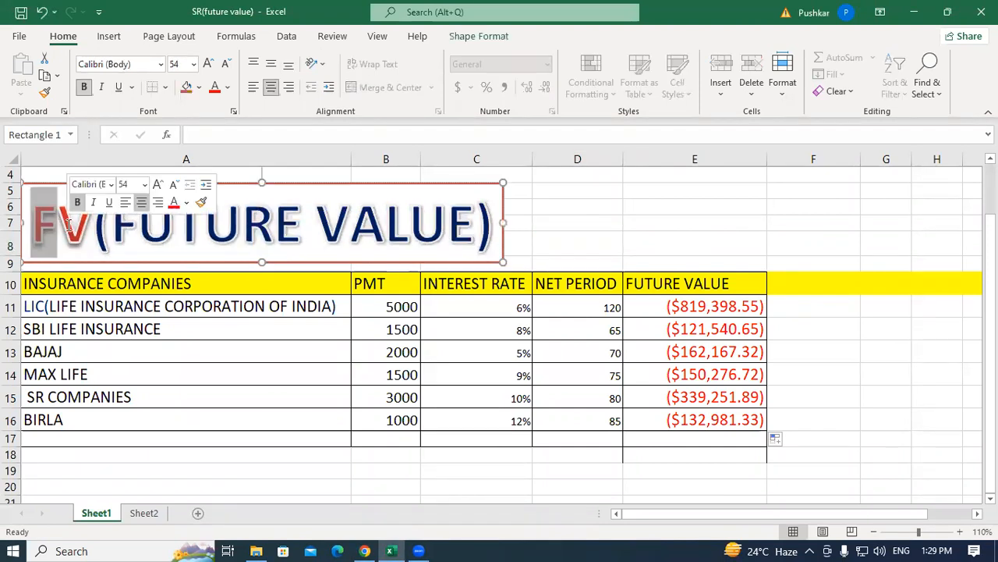
left_click(85, 229)
left_click(47, 224)
left_click_drag(34, 224, 472, 228)
left_click(449, 224)
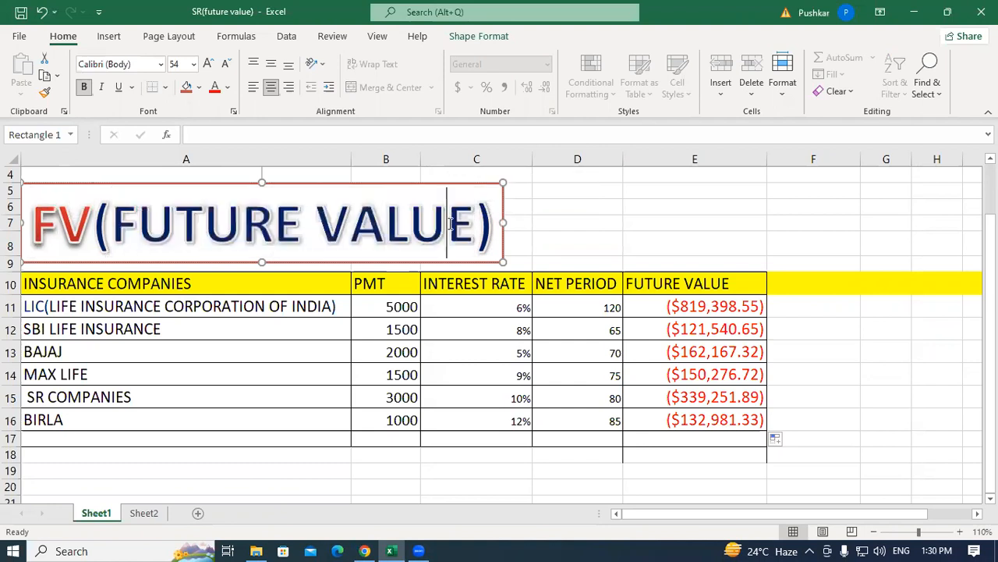
left_click(612, 217)
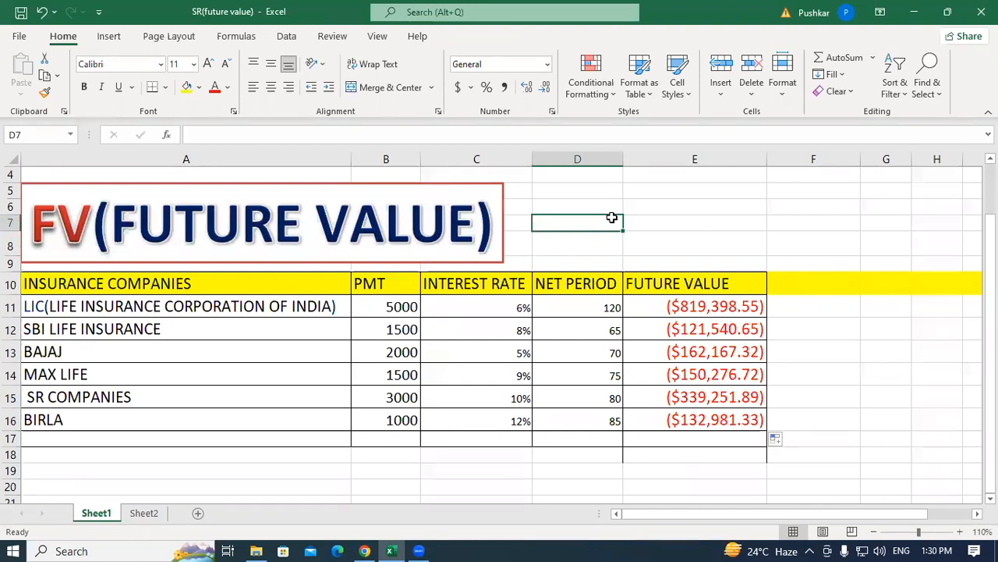
left_click(560, 249)
left_click(555, 220)
left_click(555, 204)
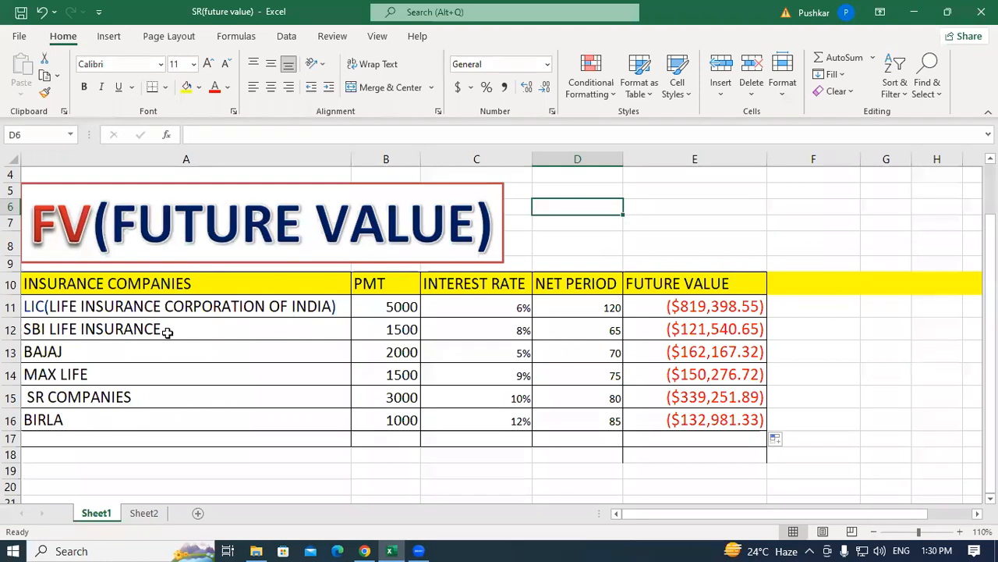
Step: Examine the insurance company names and the LIC row's payment, interest rate and net period
left_click(211, 305)
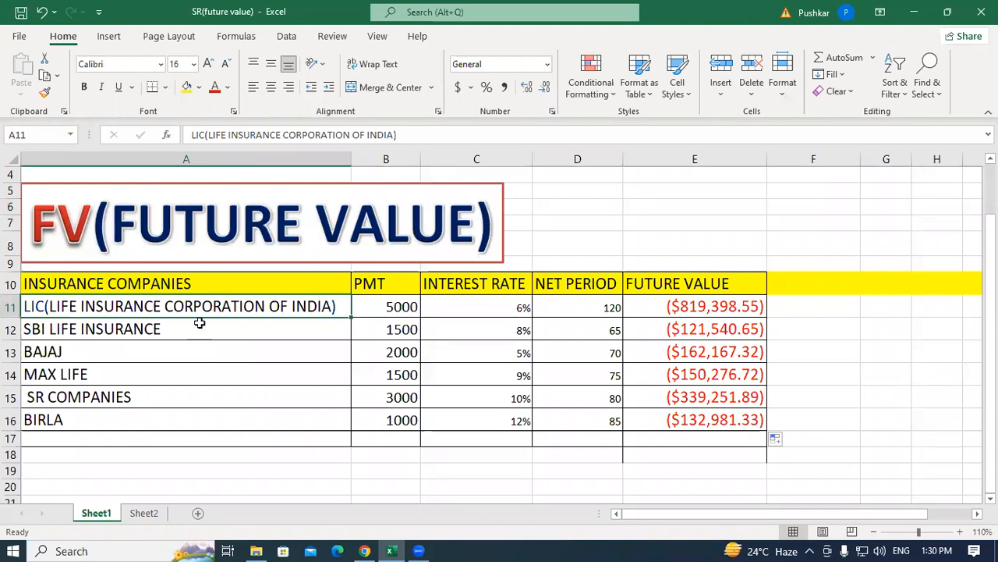
left_click(173, 323)
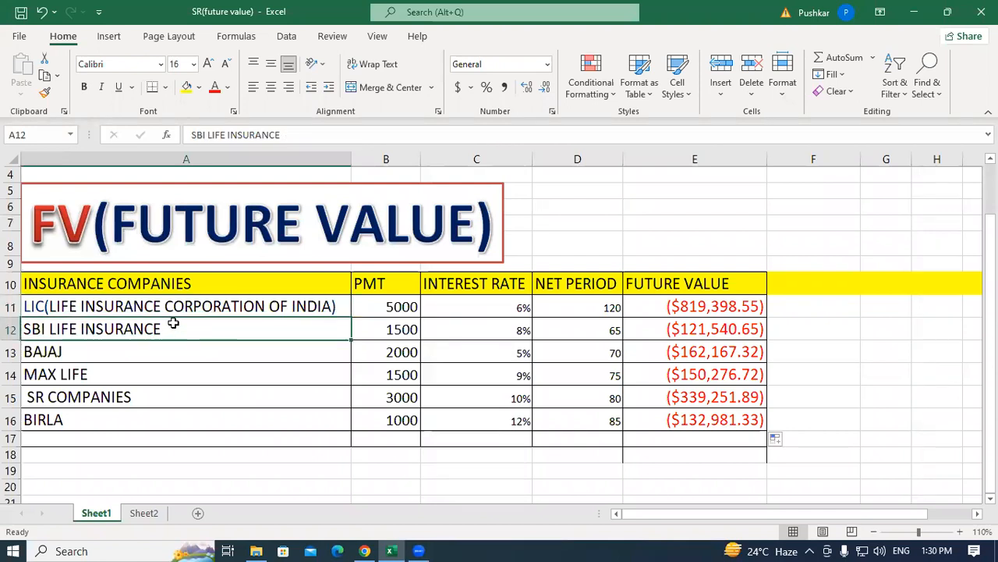
left_click(34, 304)
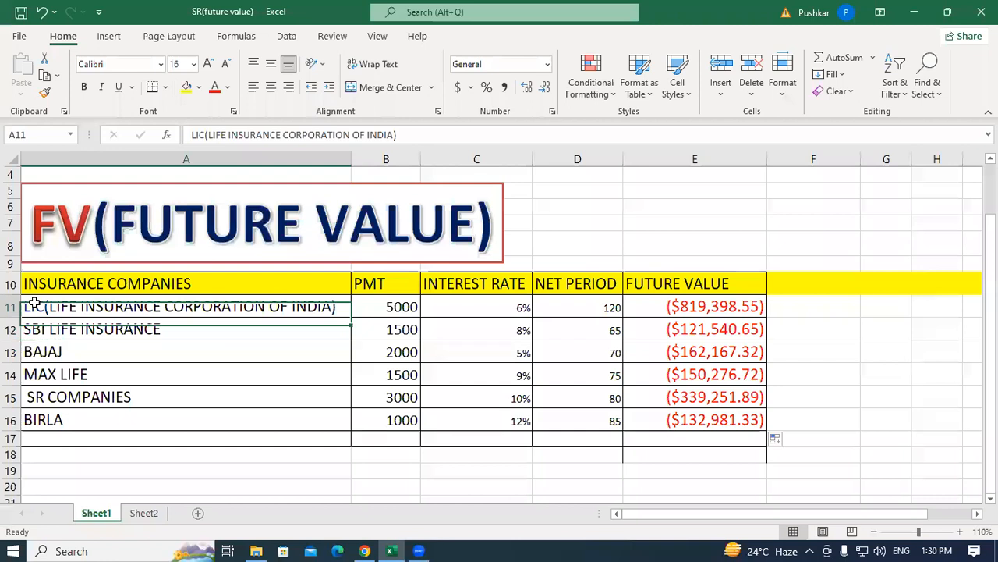
left_click(62, 329)
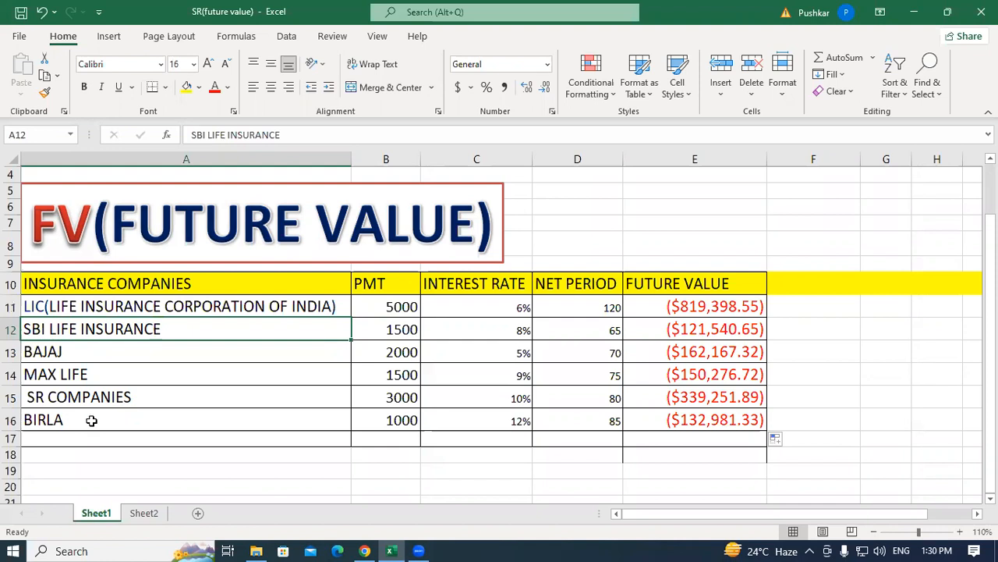
left_click(316, 307)
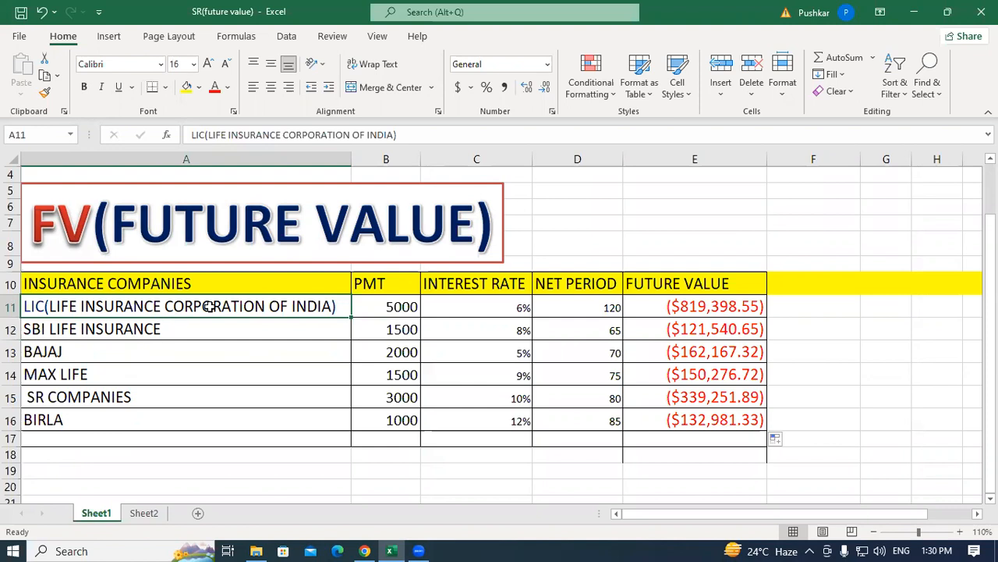
left_click(401, 352)
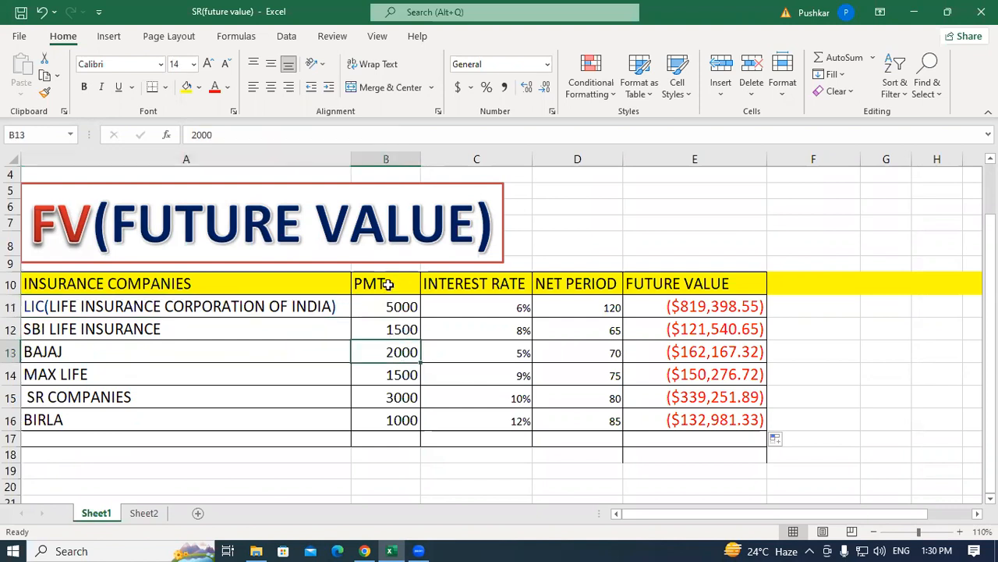
left_click(304, 305)
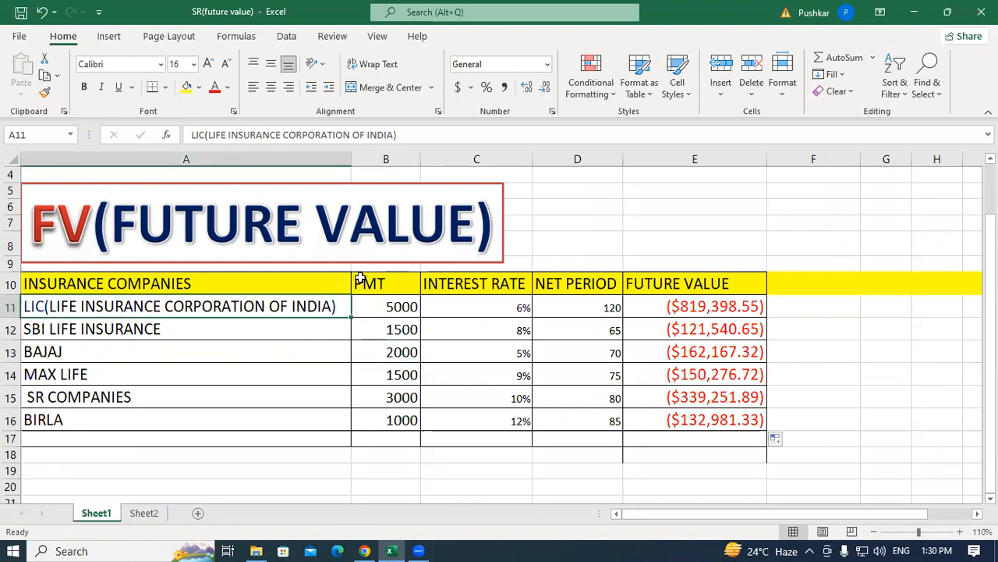
left_click(386, 306)
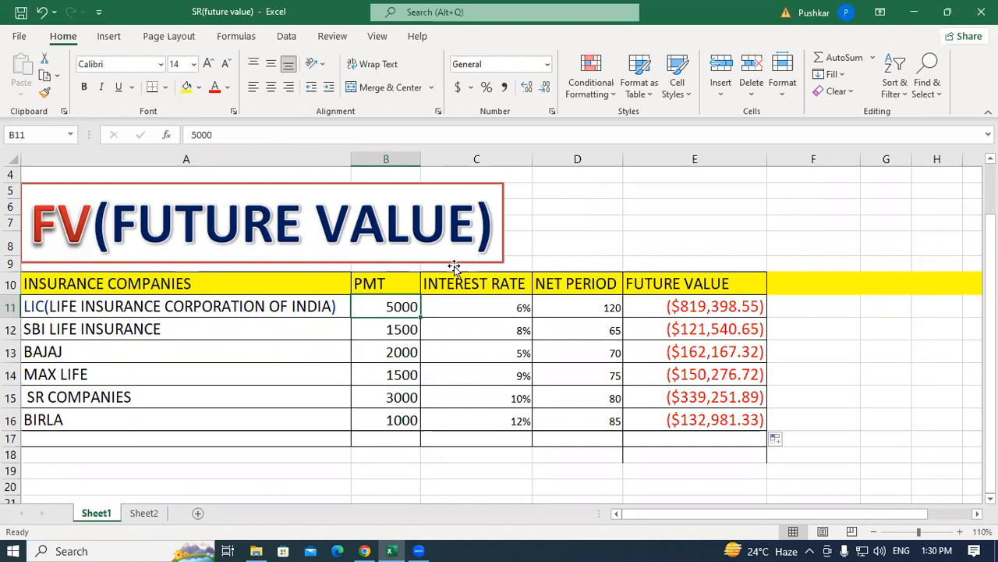
left_click(488, 311)
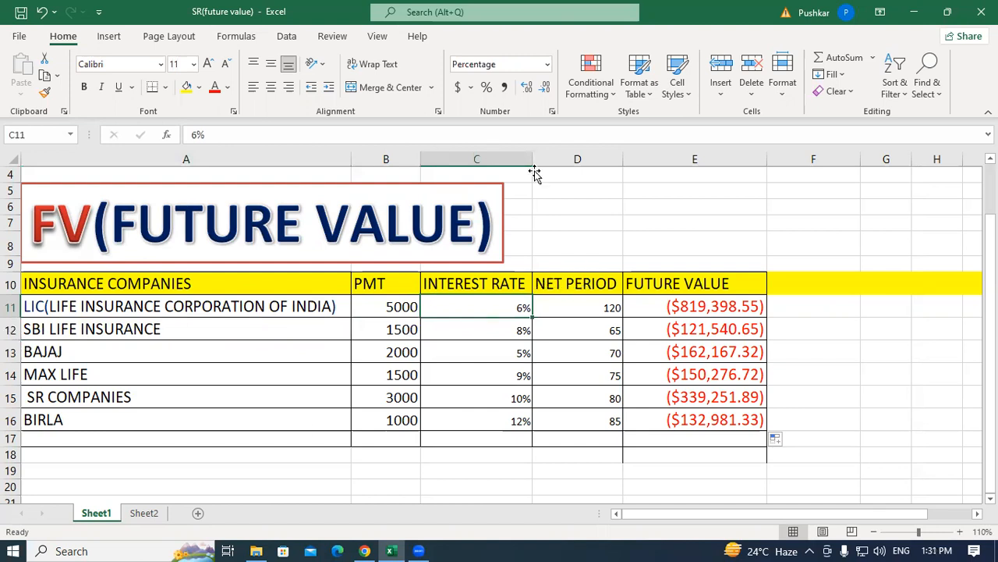
left_click(575, 308)
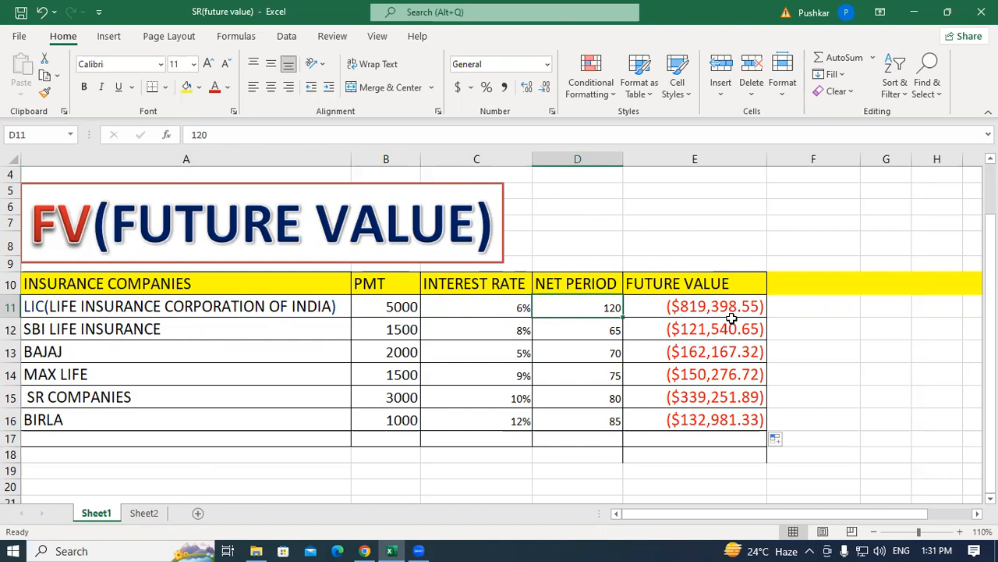
Step: Calculate the total LIC payments in cell E8 with the formula =5000*120
left_click(679, 238)
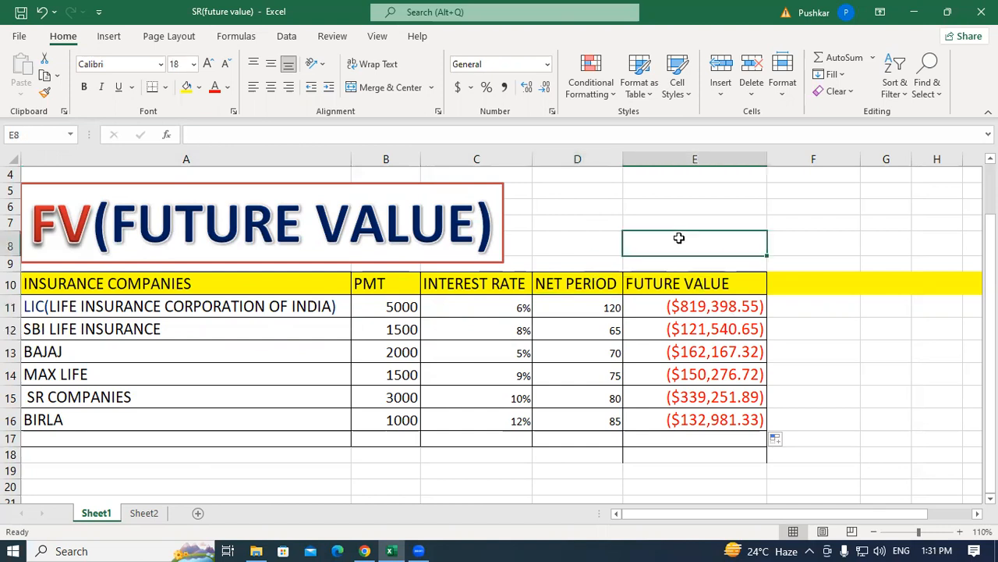
type("=5000")
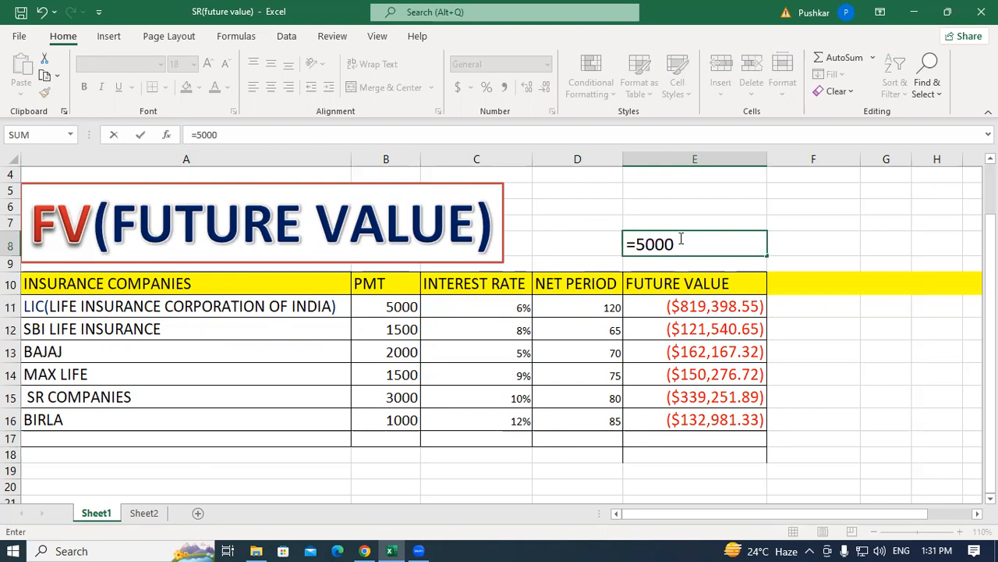
type("*120")
key("Return")
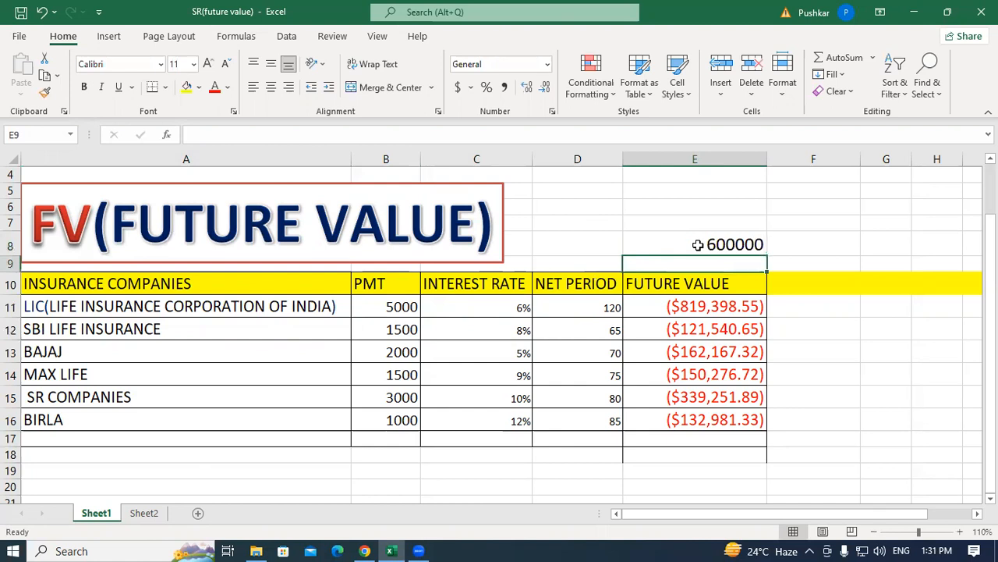
left_click(698, 245)
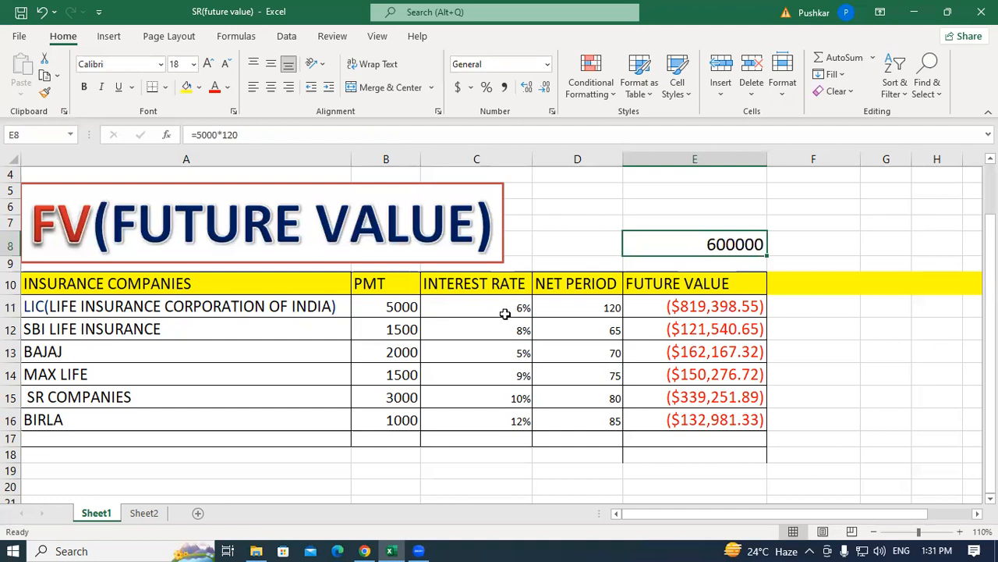
left_click(800, 243)
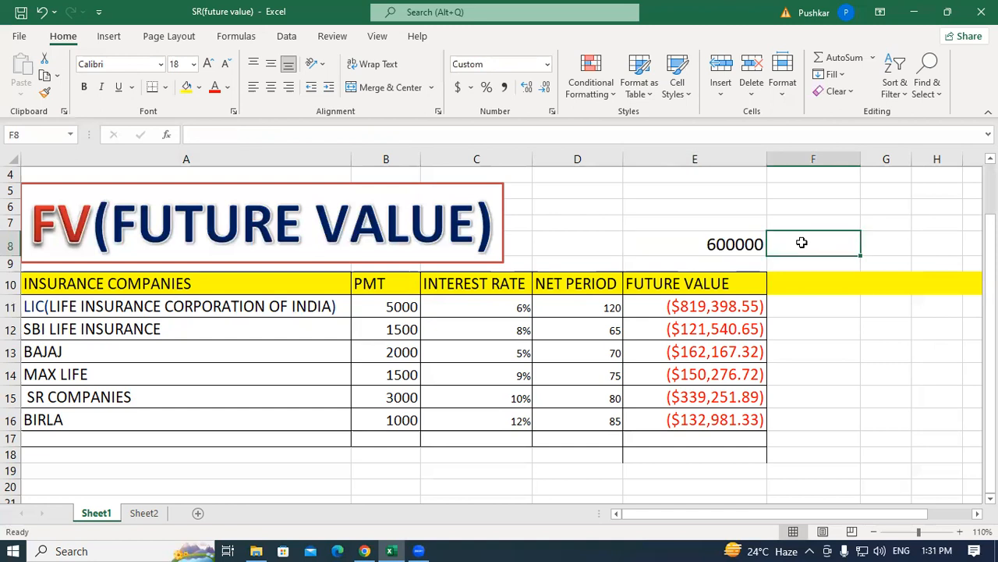
left_click(694, 245)
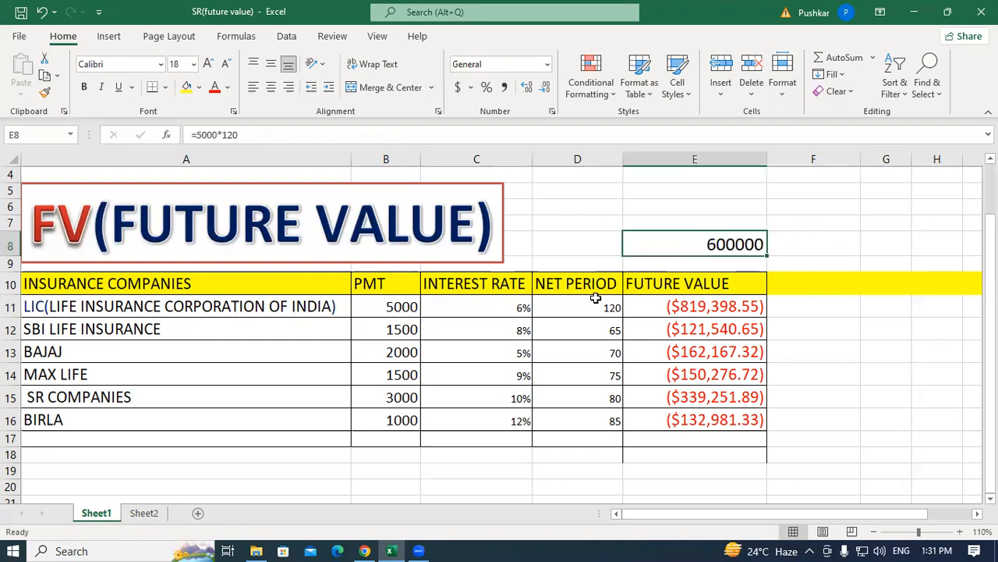
Step: Review the payment of each insurance company from LIC to BIRLA, plus the interest rate and net period columns
left_click(283, 308)
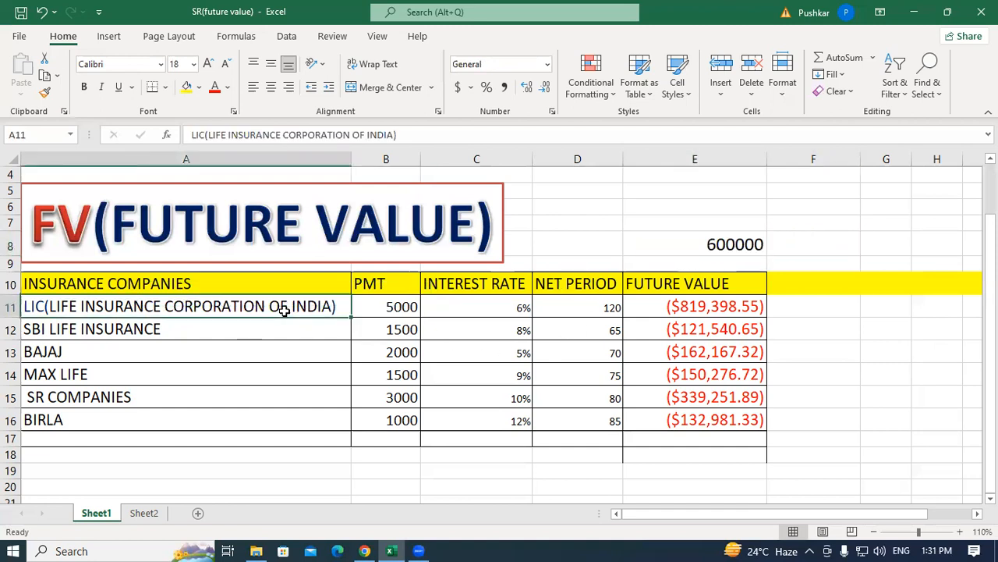
left_click(320, 417)
left_click(101, 306)
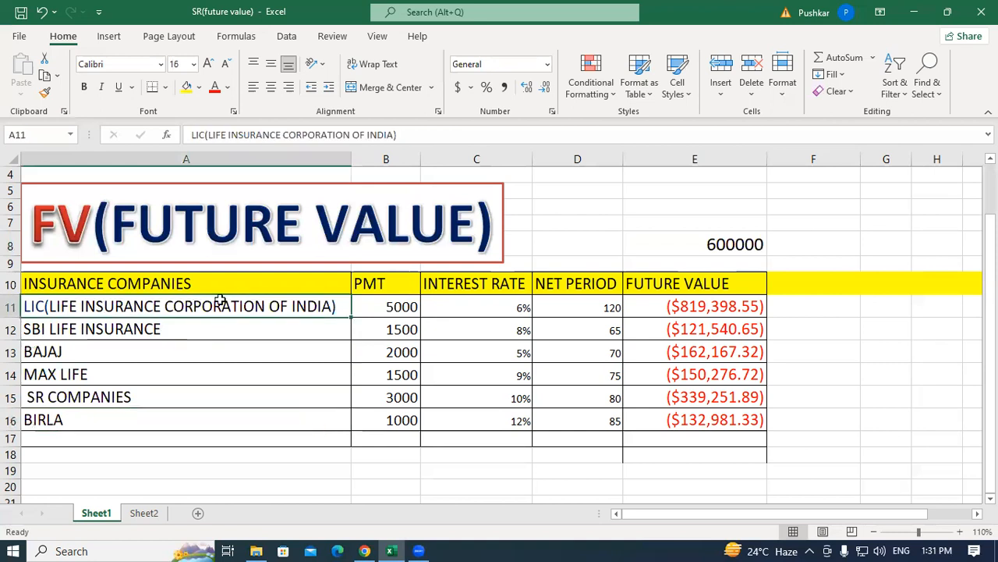
left_click(398, 309)
left_click(133, 326)
left_click(401, 327)
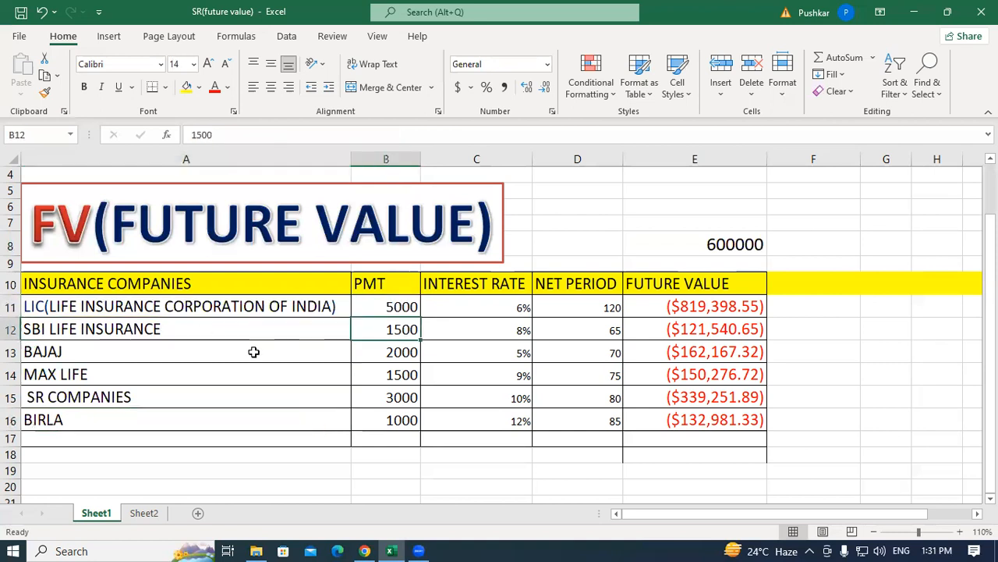
left_click(325, 351)
left_click(396, 352)
left_click(196, 370)
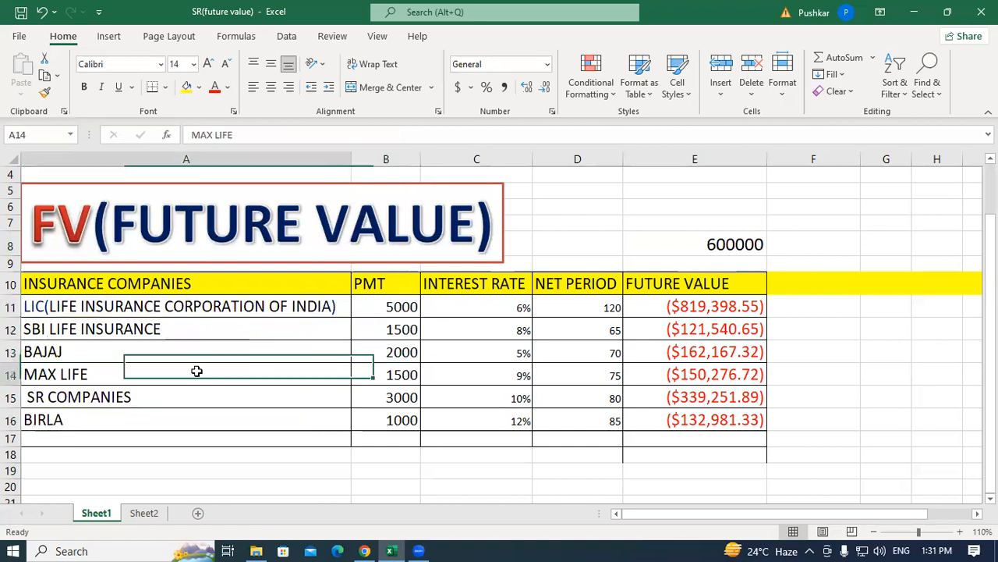
left_click(398, 375)
left_click(205, 401)
left_click(398, 397)
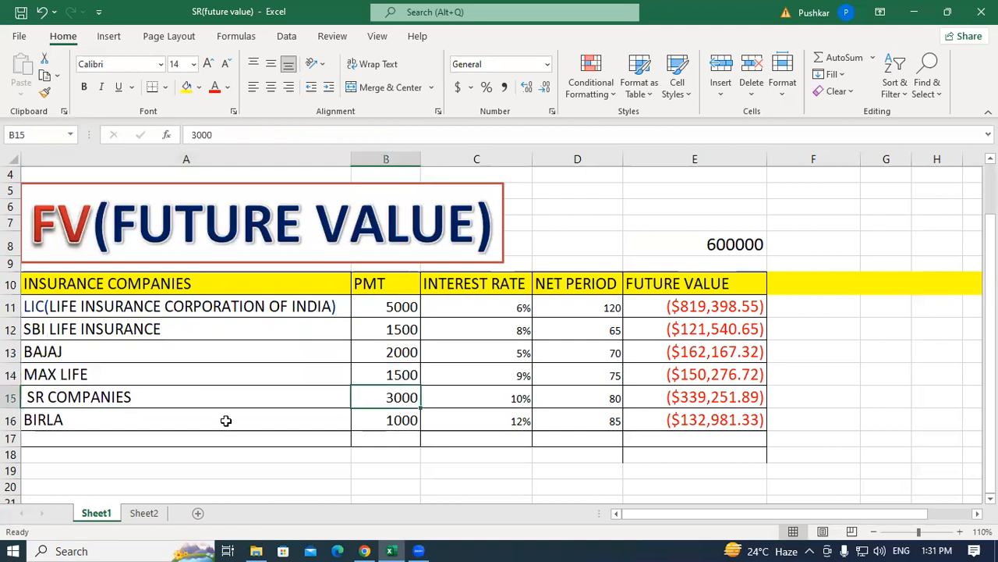
left_click(226, 419)
left_click(396, 420)
left_click_drag(480, 312, 484, 421)
left_click_drag(584, 305, 582, 422)
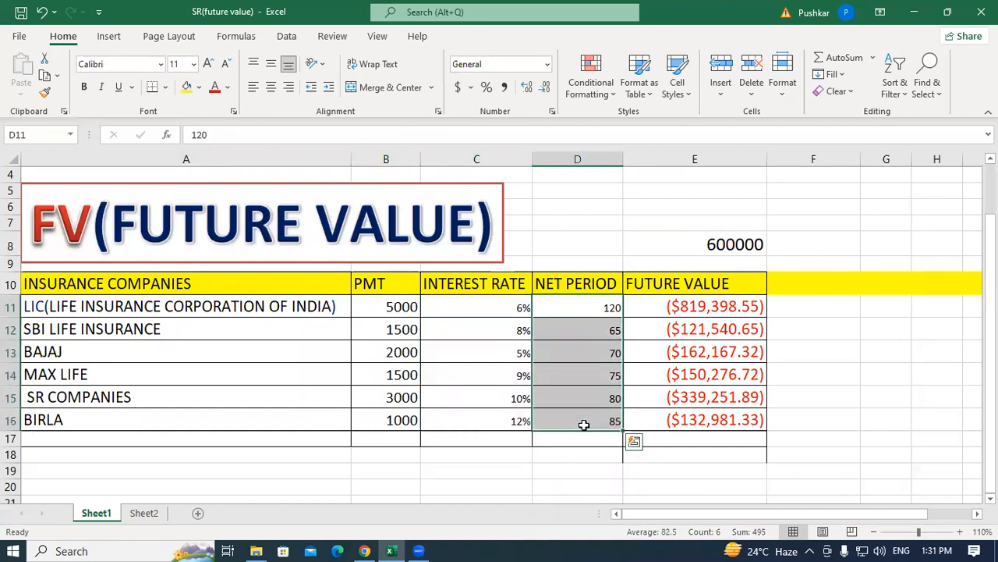
left_click(582, 421)
left_click(799, 307)
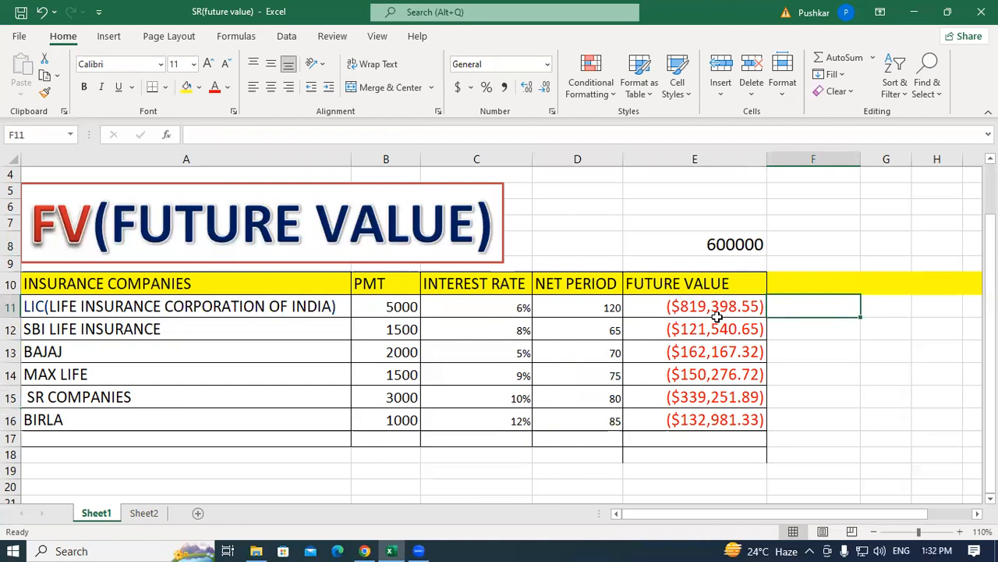
Step: Clear the existing FUTURE VALUE formulas for all six companies in E11:E16
left_click_drag(711, 315, 719, 420)
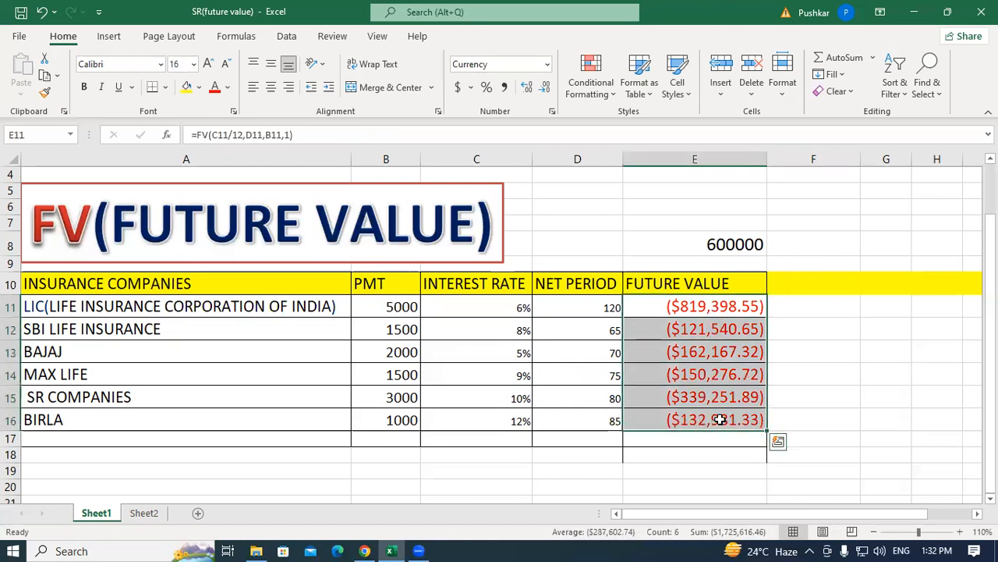
key("Delete")
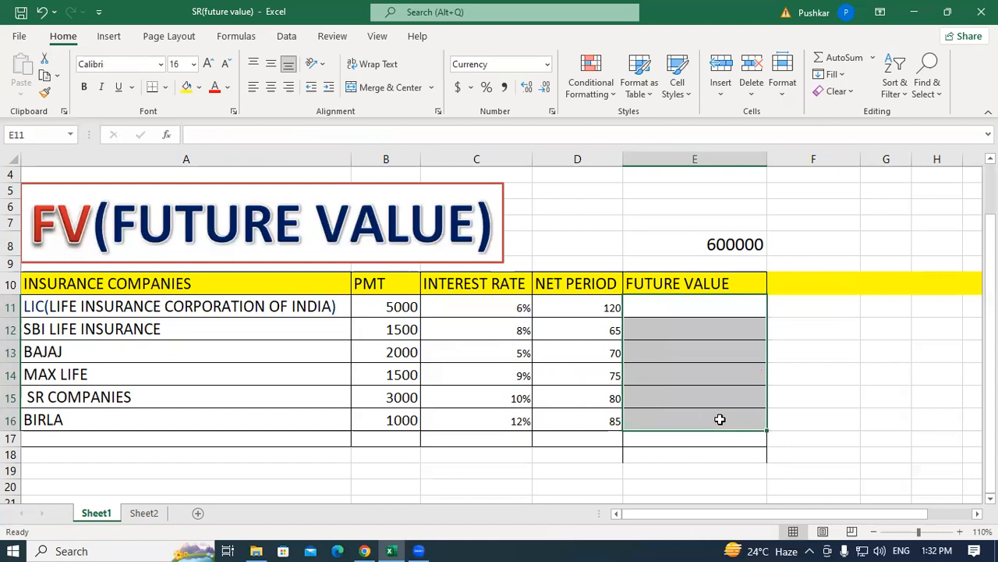
left_click(811, 308)
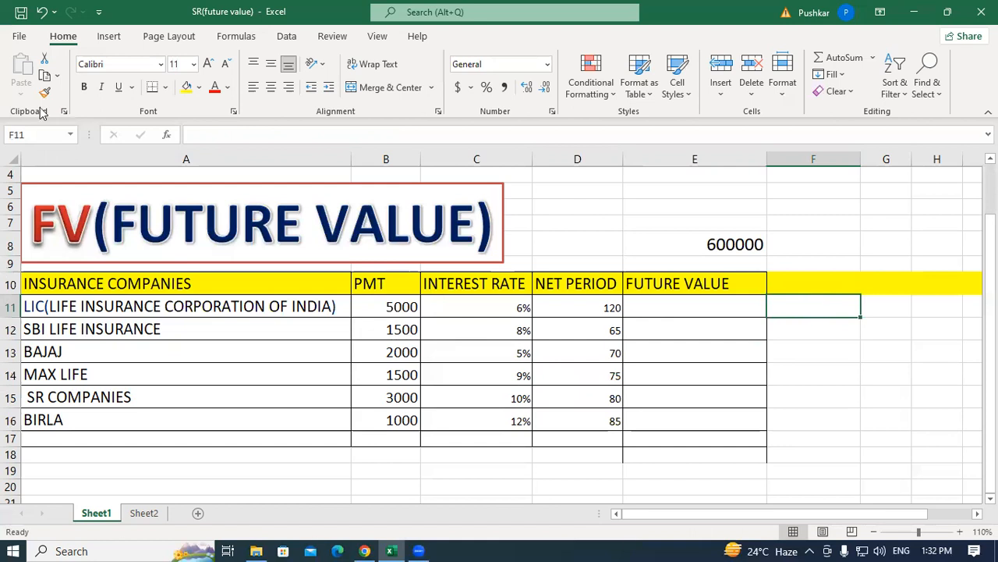
Step: Calculate the LIC row's future value in cell E11 with the formula =FV(C11/12,D11,B11,1)
left_click(711, 311)
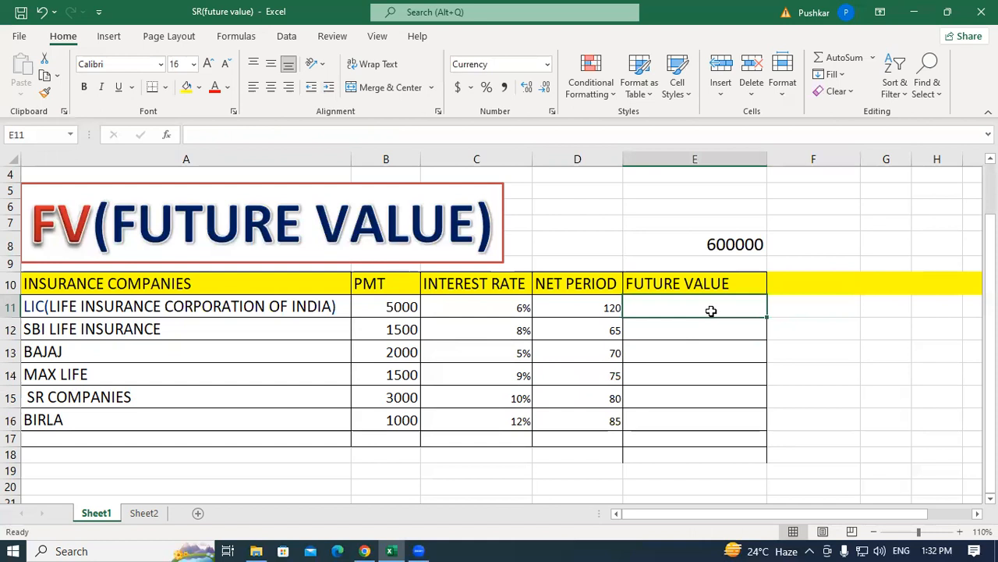
type("=")
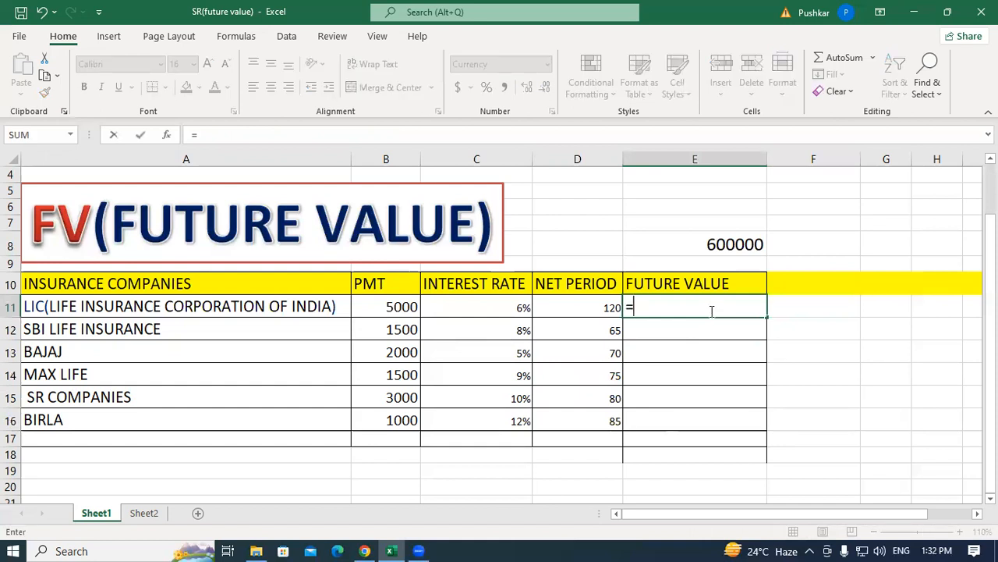
type("FV")
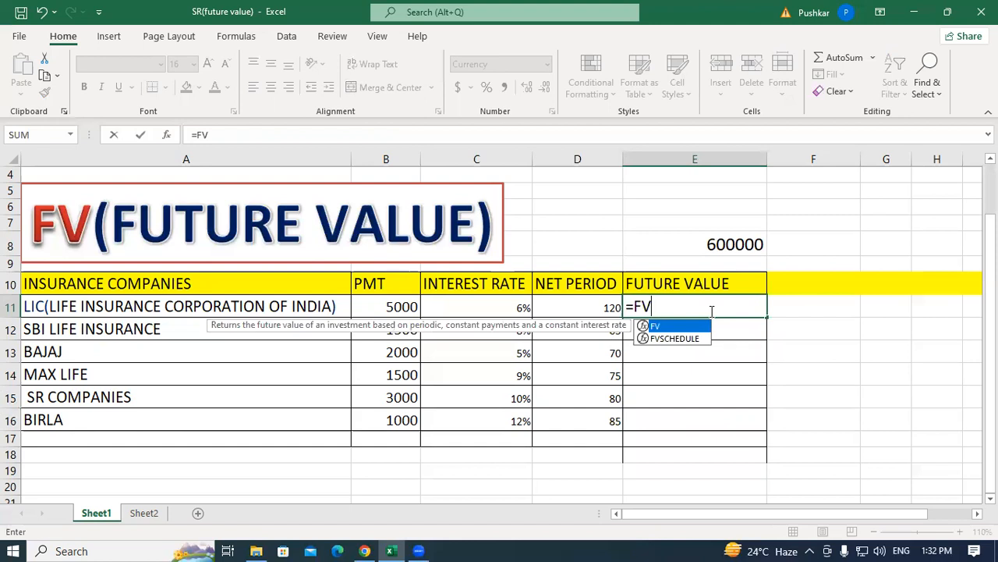
type("(")
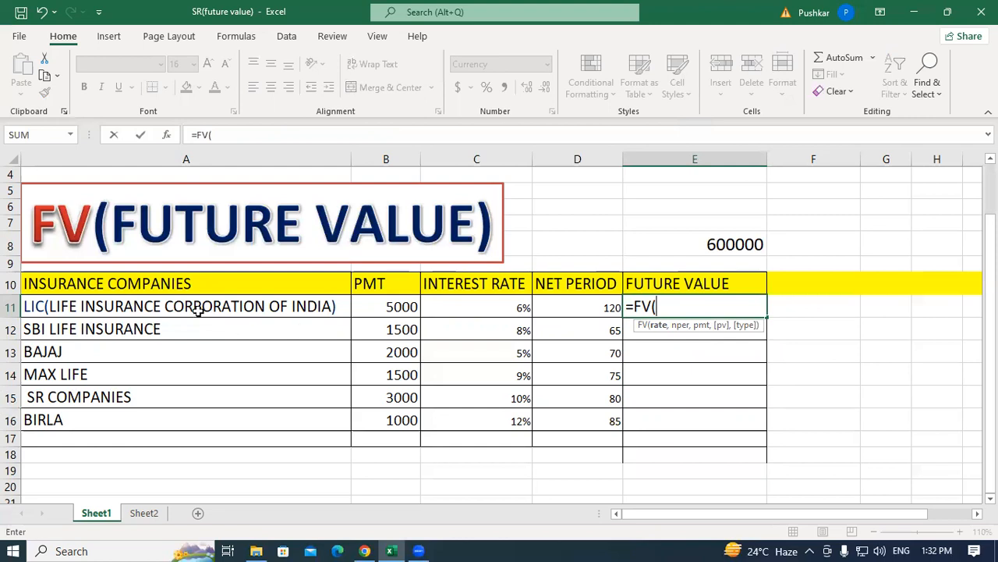
left_click(484, 303)
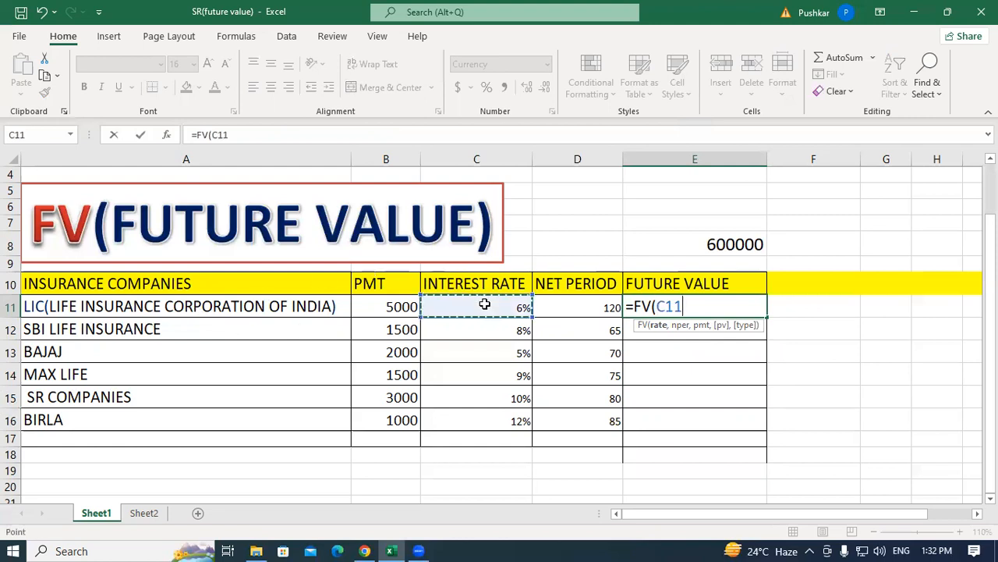
type("/")
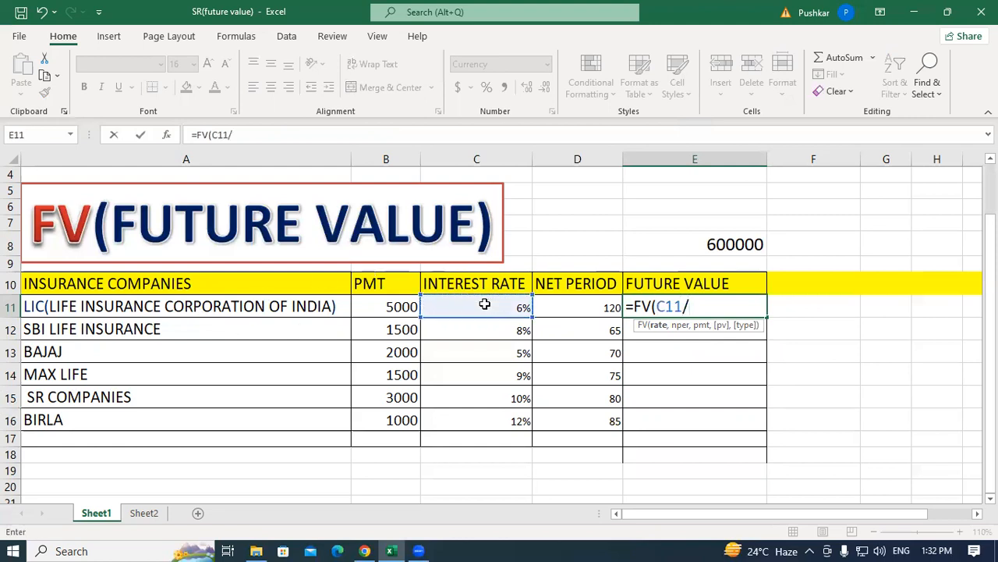
type("12")
type(",")
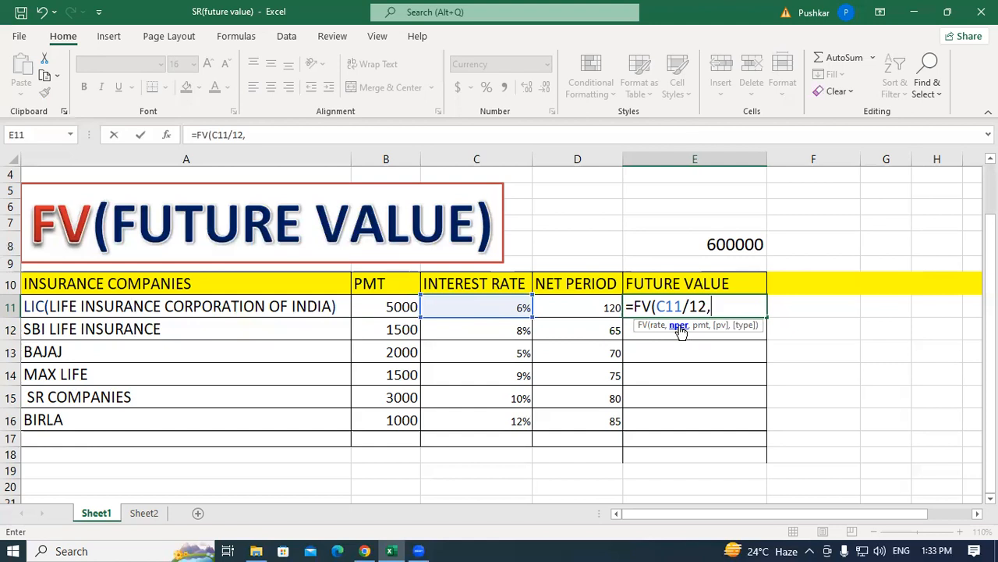
left_click(583, 304)
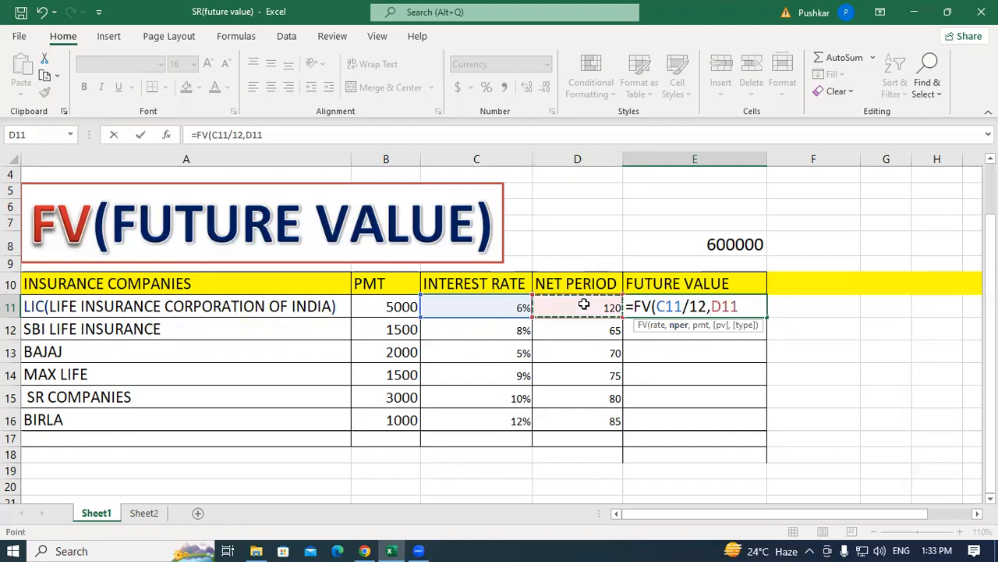
type(",")
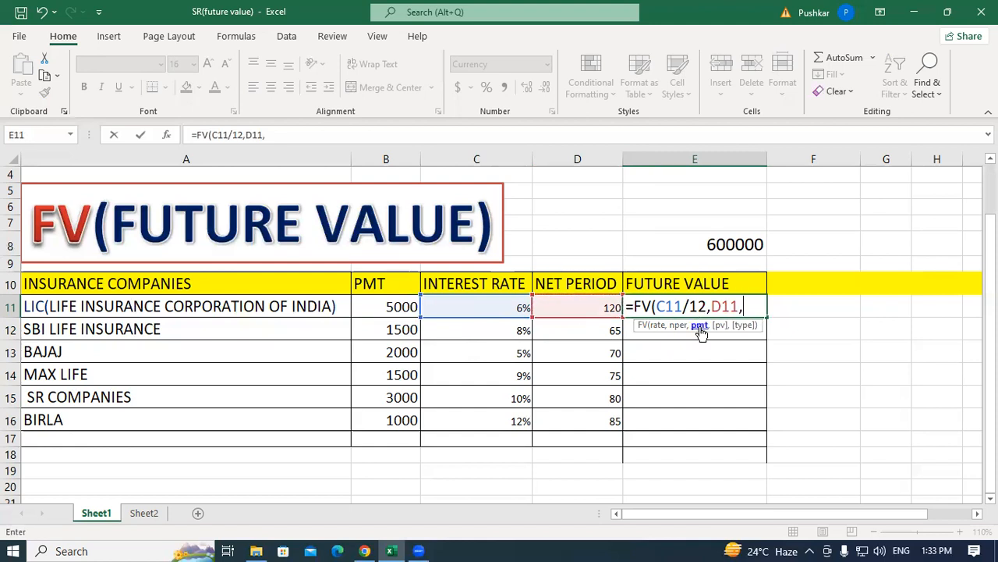
left_click(384, 305)
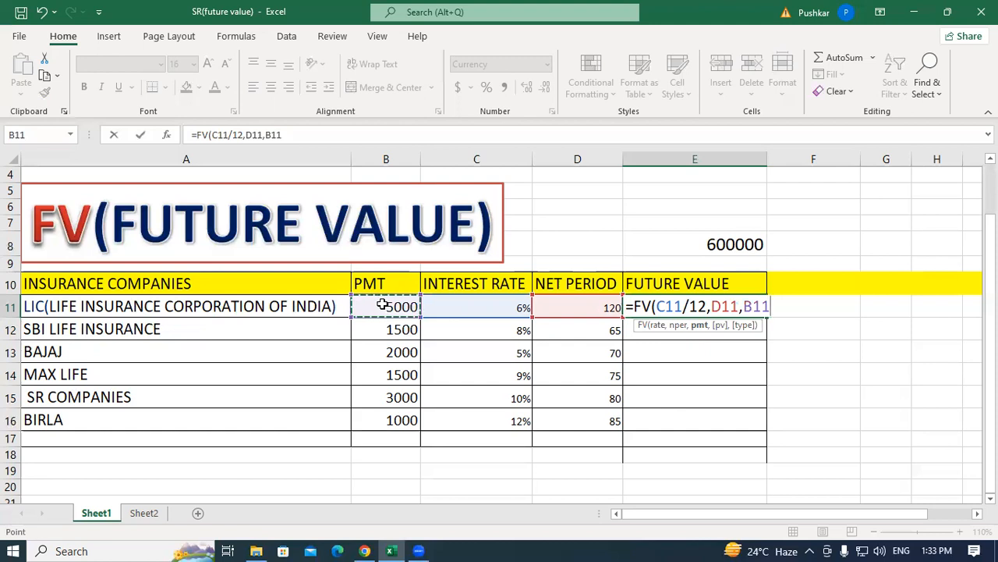
type(",")
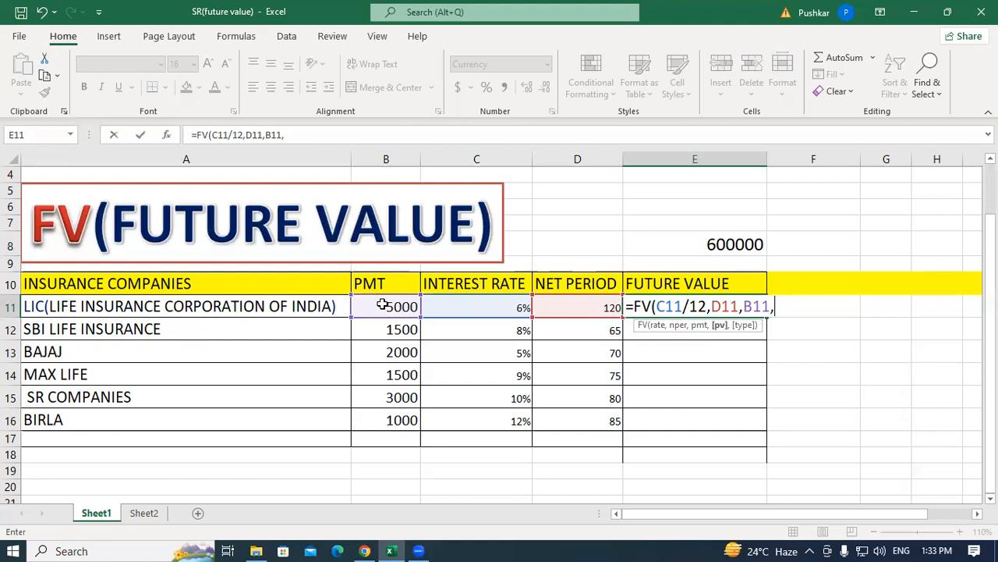
type("1)")
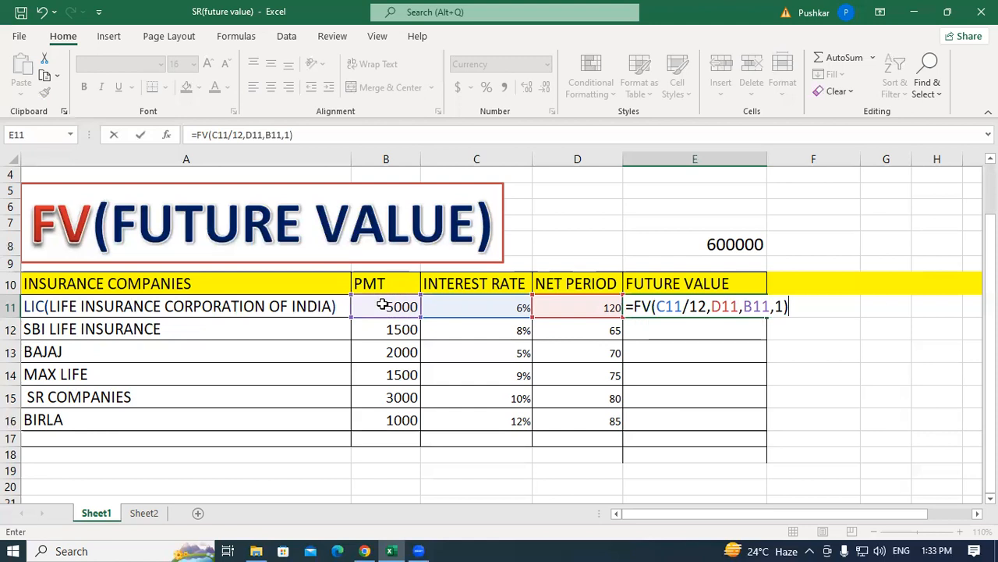
key("Return")
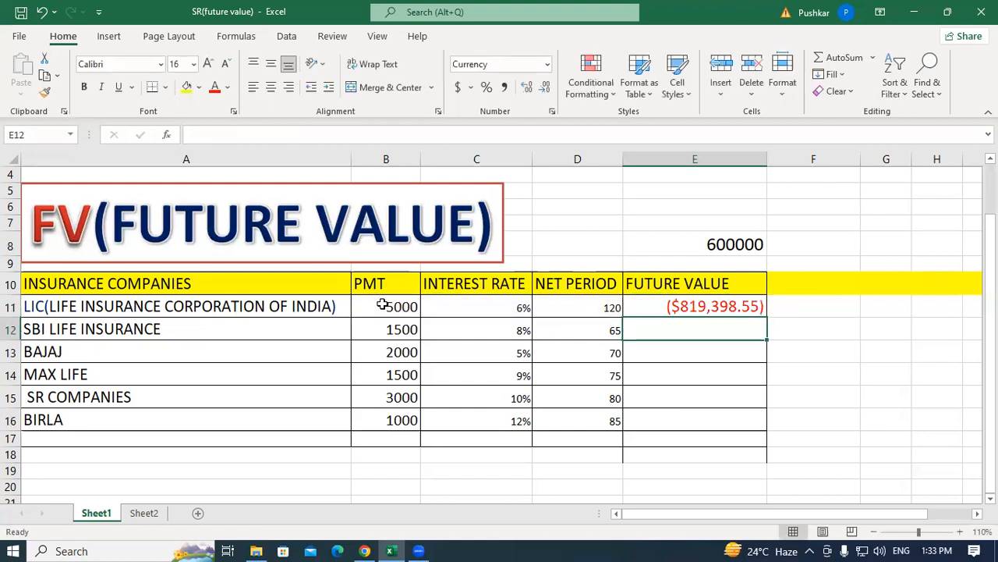
Step: Fill the LIC future value formula from E11 down through the BIRLA row in E16
left_click(696, 305)
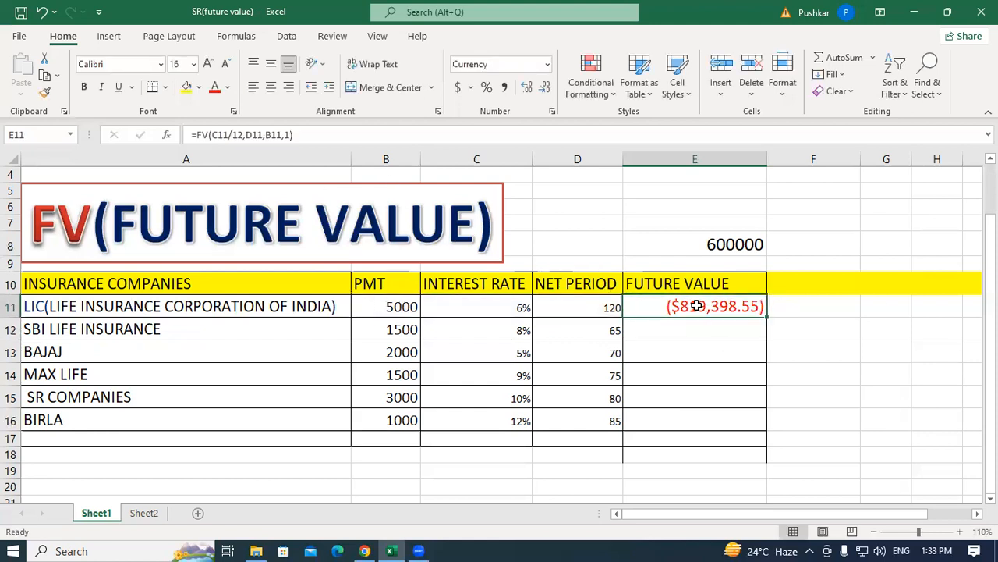
left_click_drag(768, 318, 768, 318)
left_click_drag(769, 318, 773, 429)
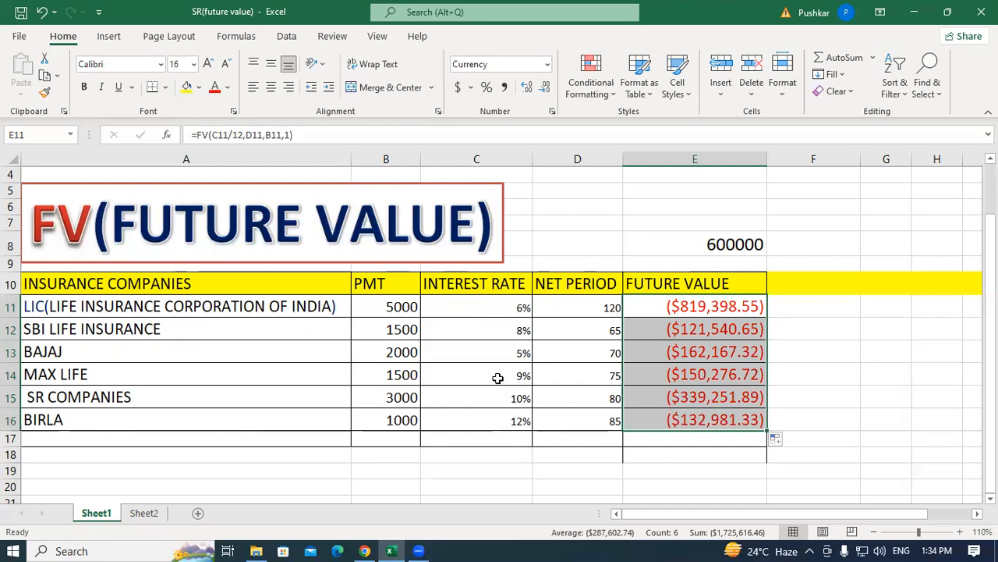
Step: Review the insurance companies from LIC to BIRLA against their calculated future values
left_click_drag(119, 312, 114, 421)
left_click(124, 307)
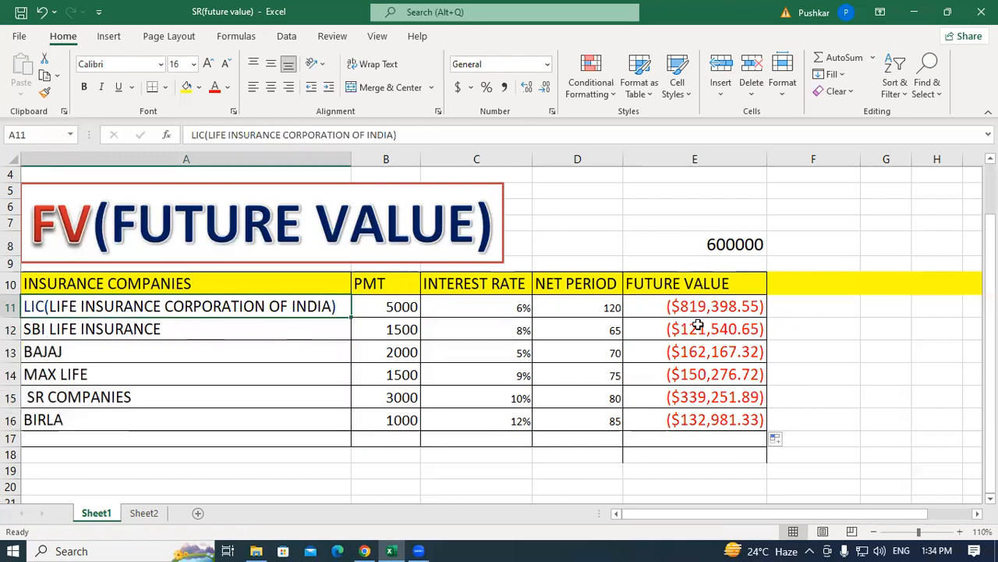
left_click(693, 420)
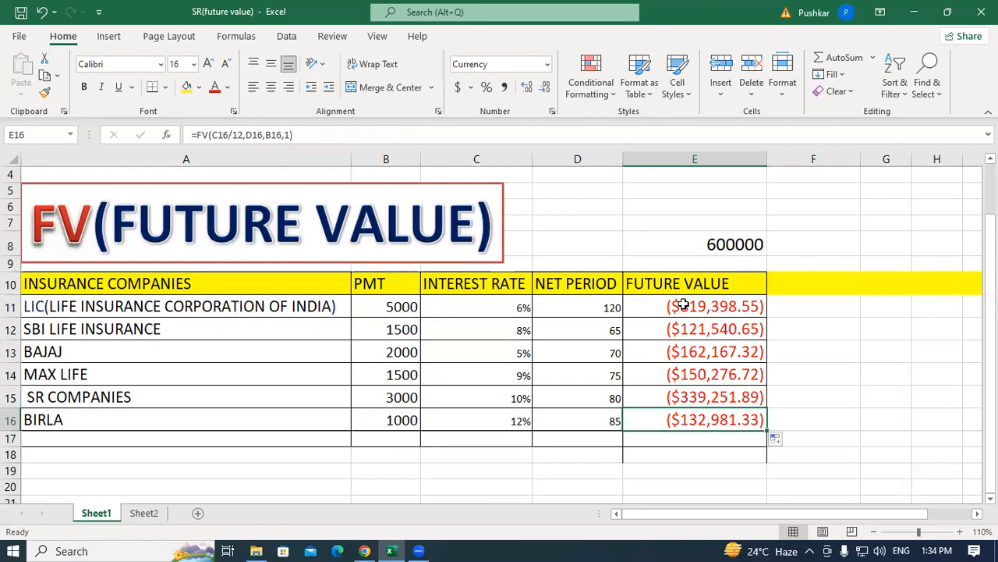
scroll(262, 371, "down", 5)
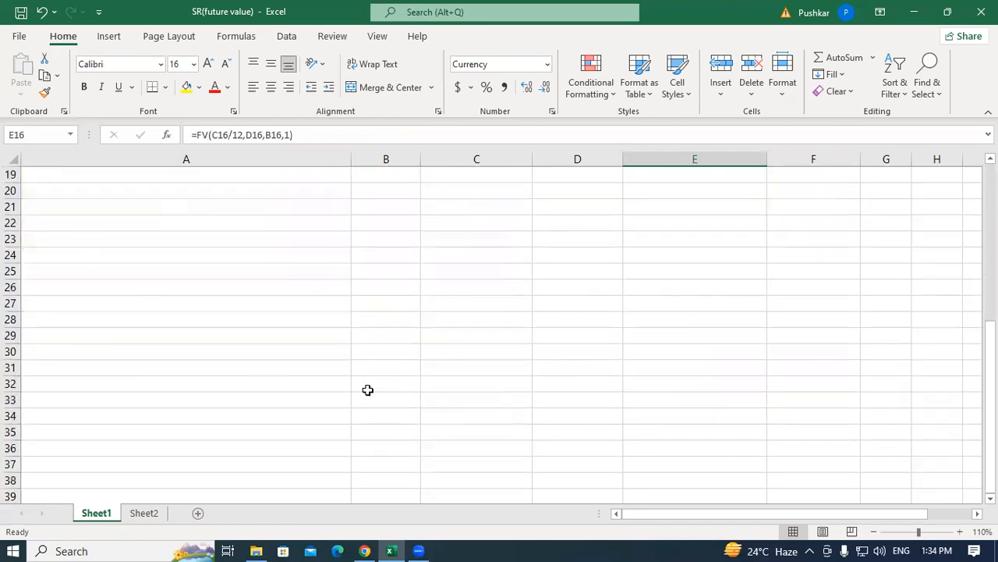
scroll(281, 346, "up", 2)
left_click(327, 314)
left_click(581, 313)
left_click(834, 316)
left_click(886, 281)
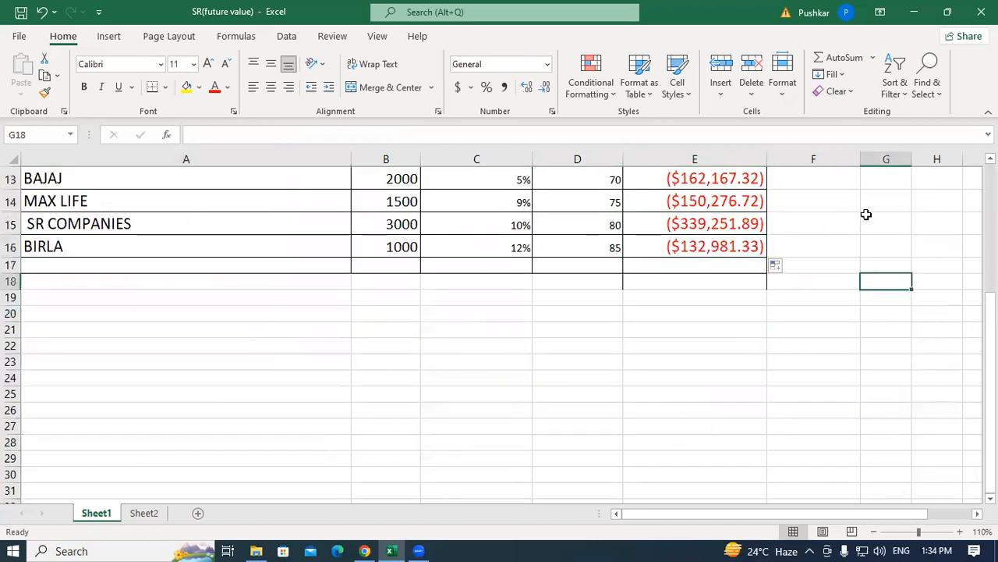
left_click(825, 200)
left_click(839, 313)
scroll(882, 287, "up", 4)
left_click(880, 248)
left_click(838, 297)
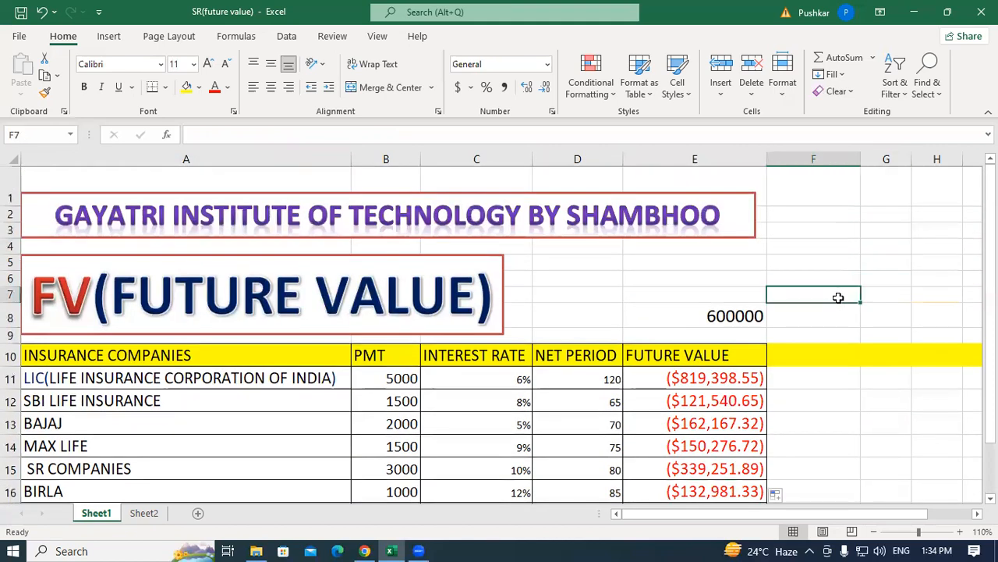
left_click(867, 419)
scroll(843, 390, "down", 2)
scroll(843, 390, "down", 1)
left_click(843, 384)
left_click(849, 265)
Step: Try applying all borders to the empty range A20:E33 below the insurance table
scroll(539, 351, "down", 2)
left_click_drag(266, 252, 725, 455)
left_click(165, 86)
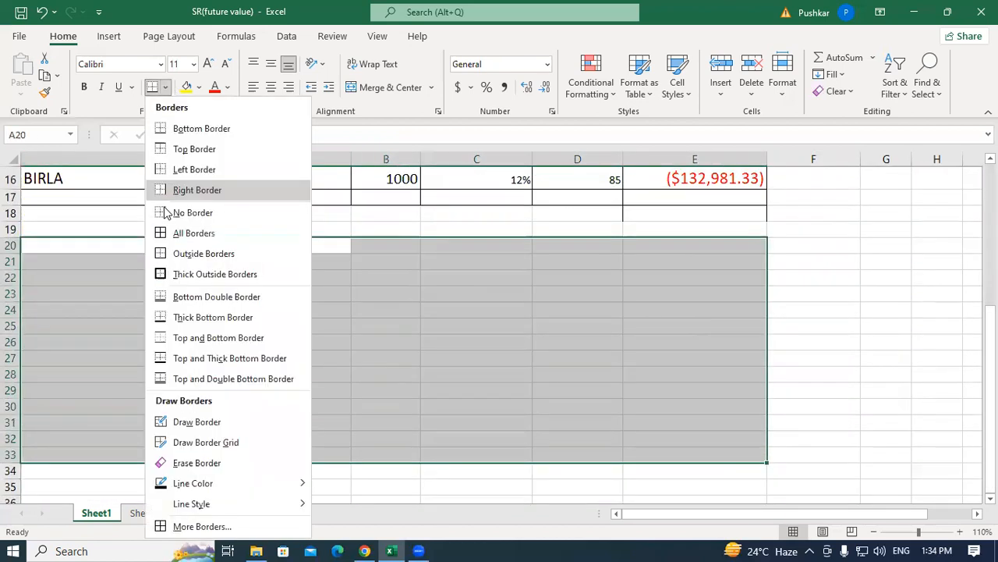
left_click(168, 233)
left_click(476, 342)
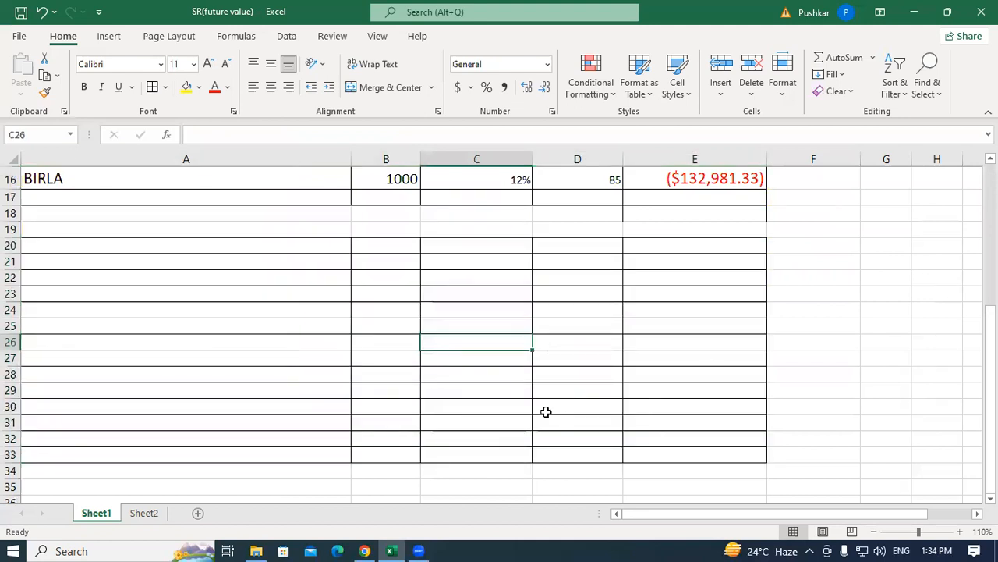
key("ctrl+z")
scroll(414, 373, "up", 3)
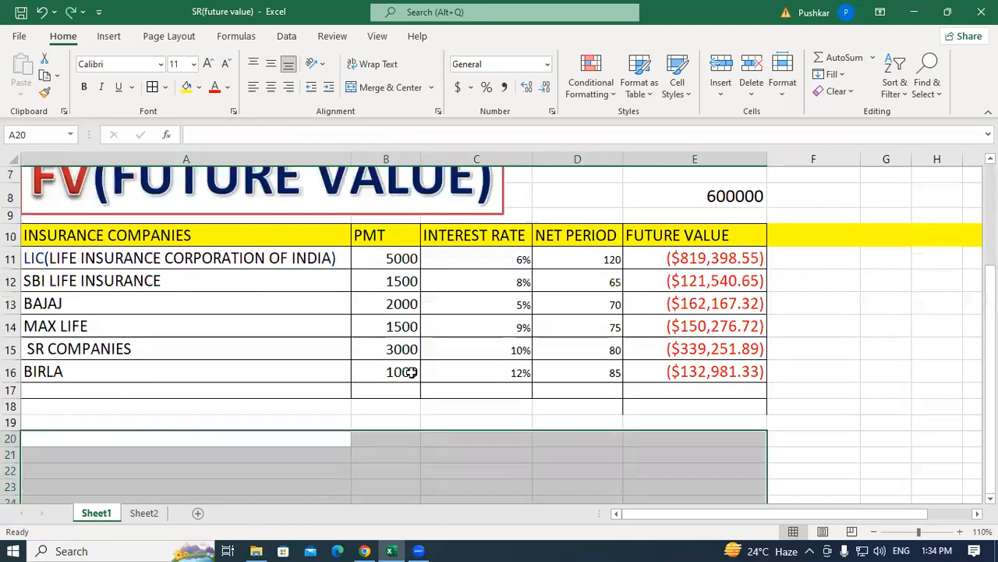
left_click(779, 298)
left_click(790, 255)
left_click(780, 346)
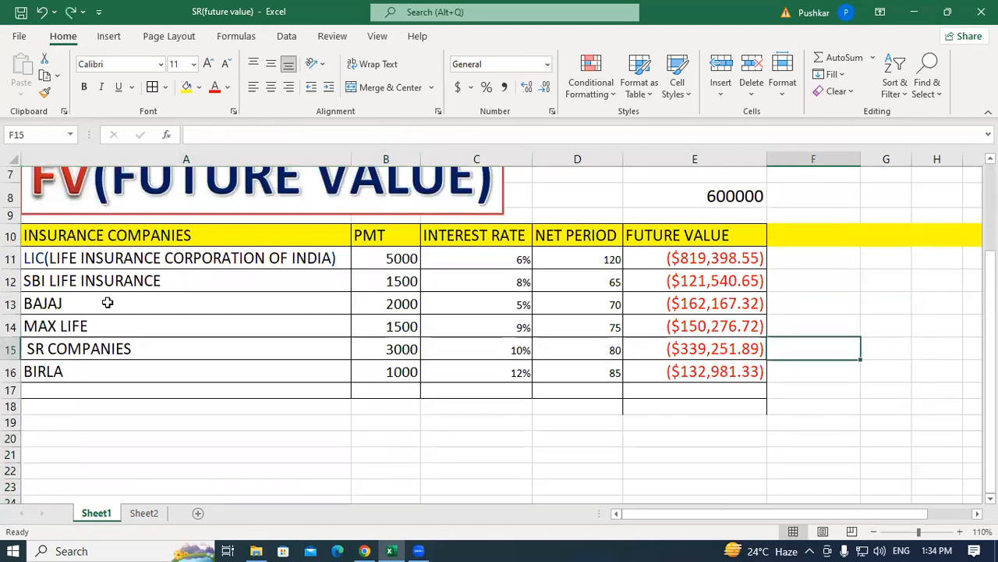
scroll(107, 302, "up", 2)
scroll(404, 340, "down", 2)
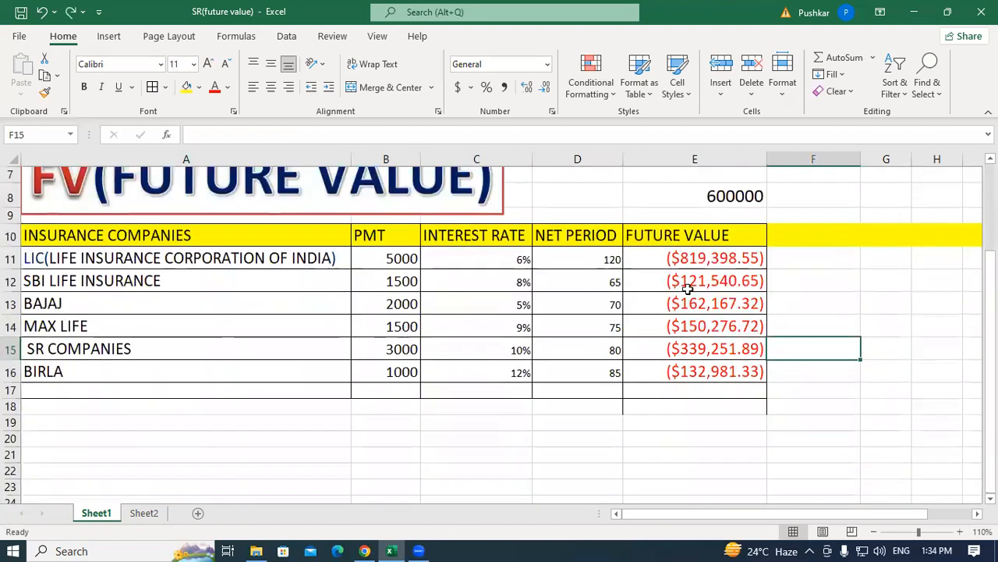
left_click(690, 257)
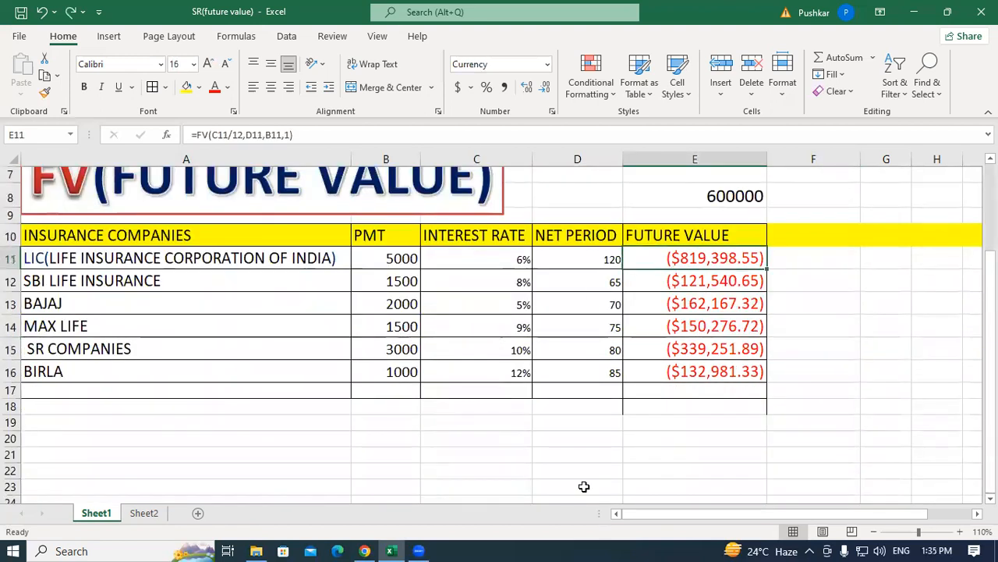